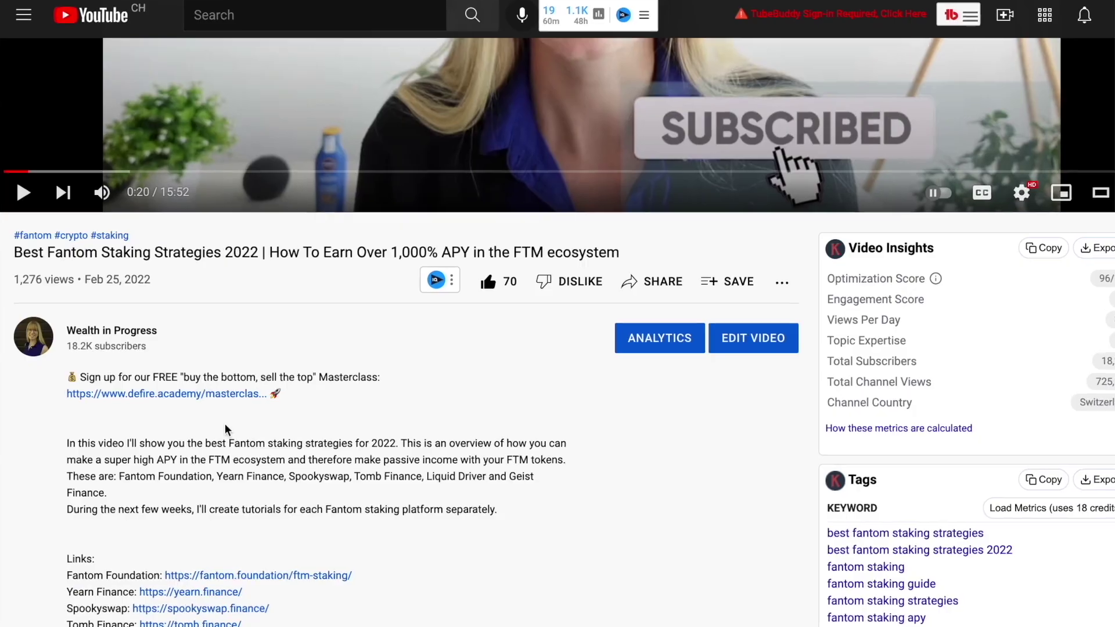
click(195, 395)
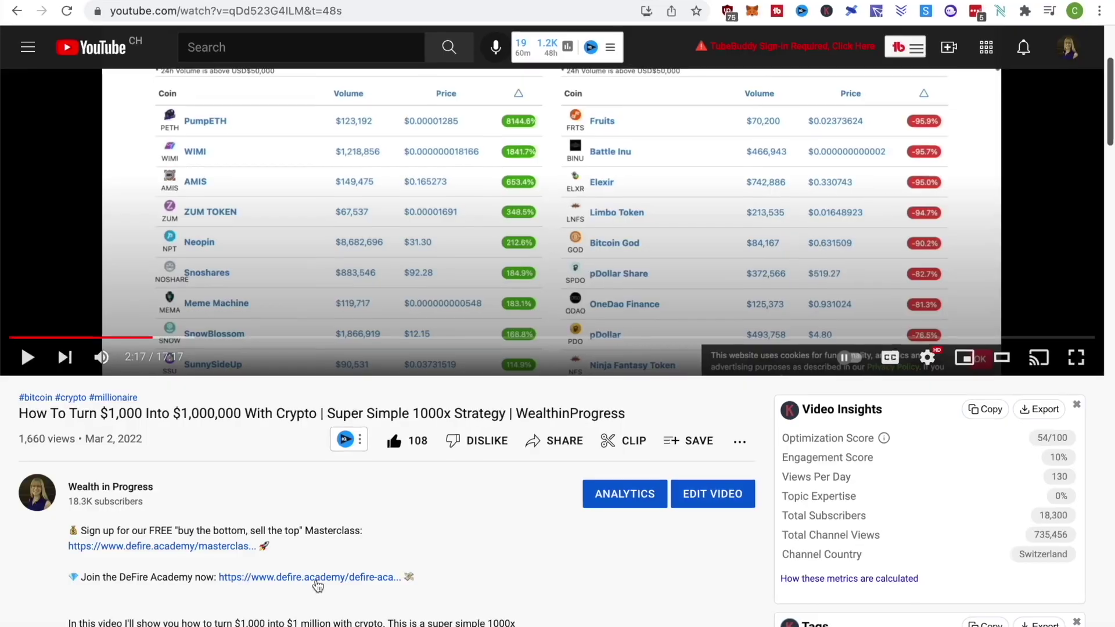
click(317, 579)
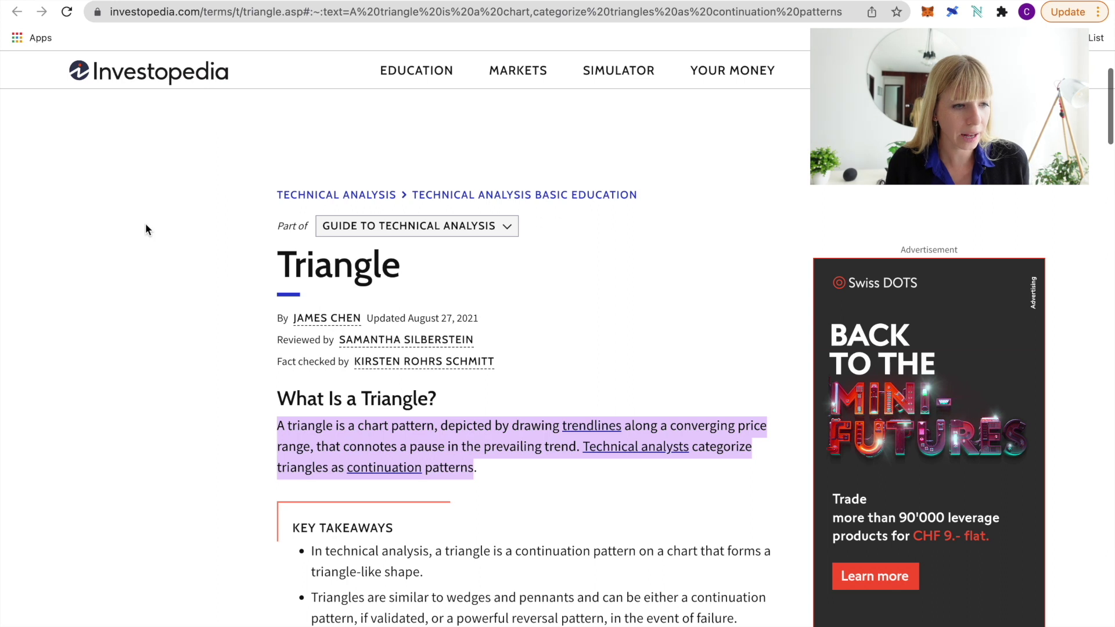
- Read the Investopedia triangle article's definition, key takeaways and diagrams of ascending, descending and symmetrical triangles
scroll(145, 223, down, 3)
scroll(148, 202, down, 2)
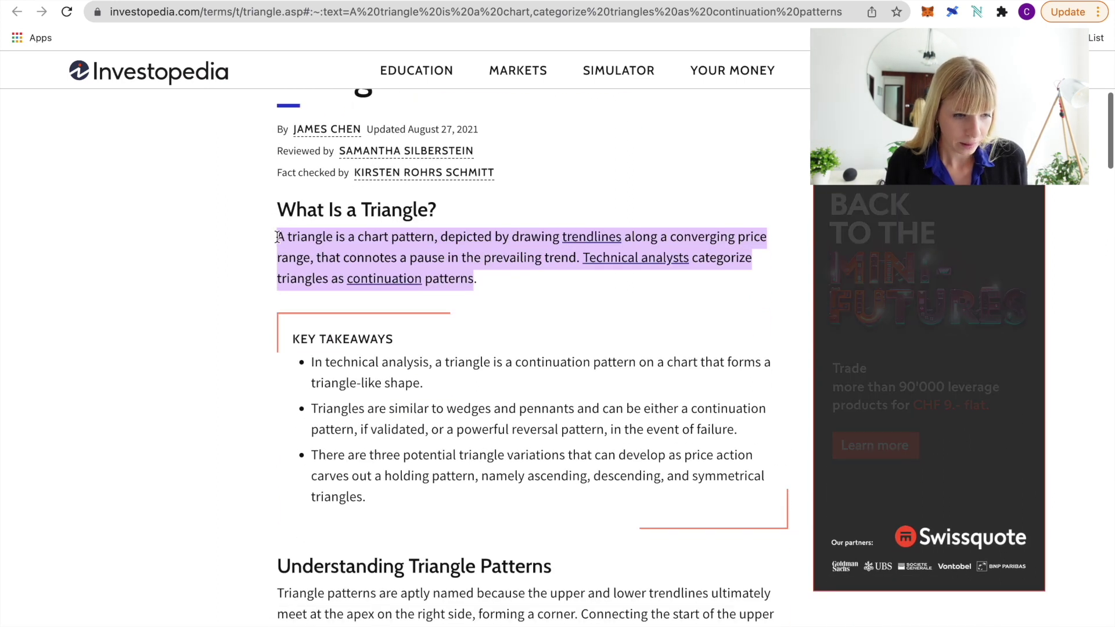
mouse_move(277, 237)
mouse_down()
mouse_move(766, 241)
mouse_move(401, 277)
mouse_move(323, 257)
mouse_move(639, 261)
mouse_move(456, 302)
mouse_move(321, 283)
mouse_move(488, 282)
mouse_up()
scroll(488, 283, down, 1)
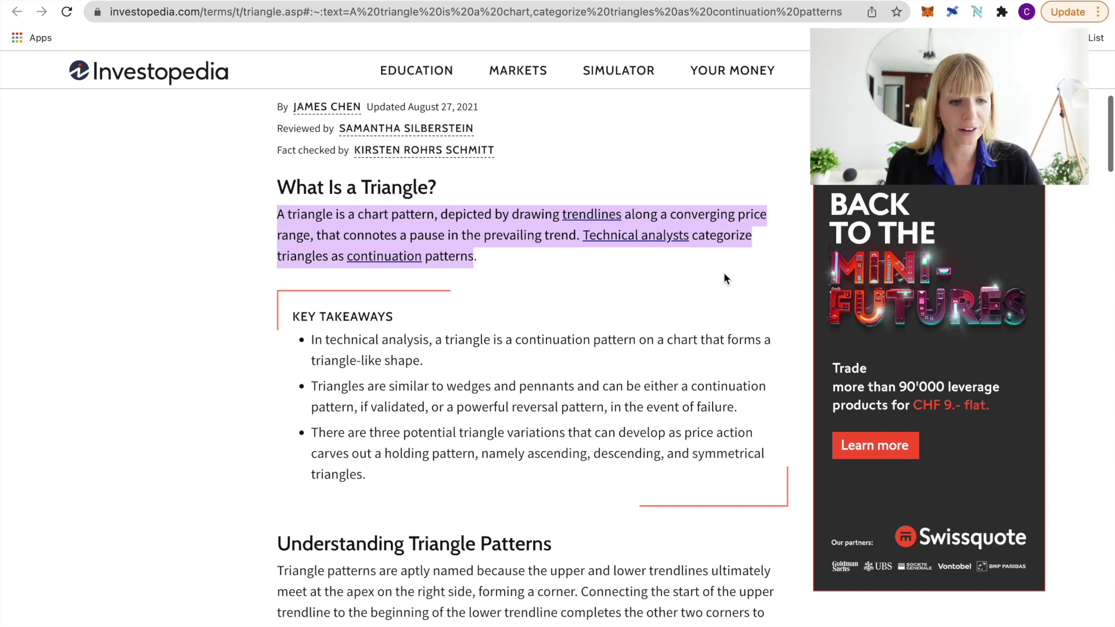
scroll(724, 273, down, 5)
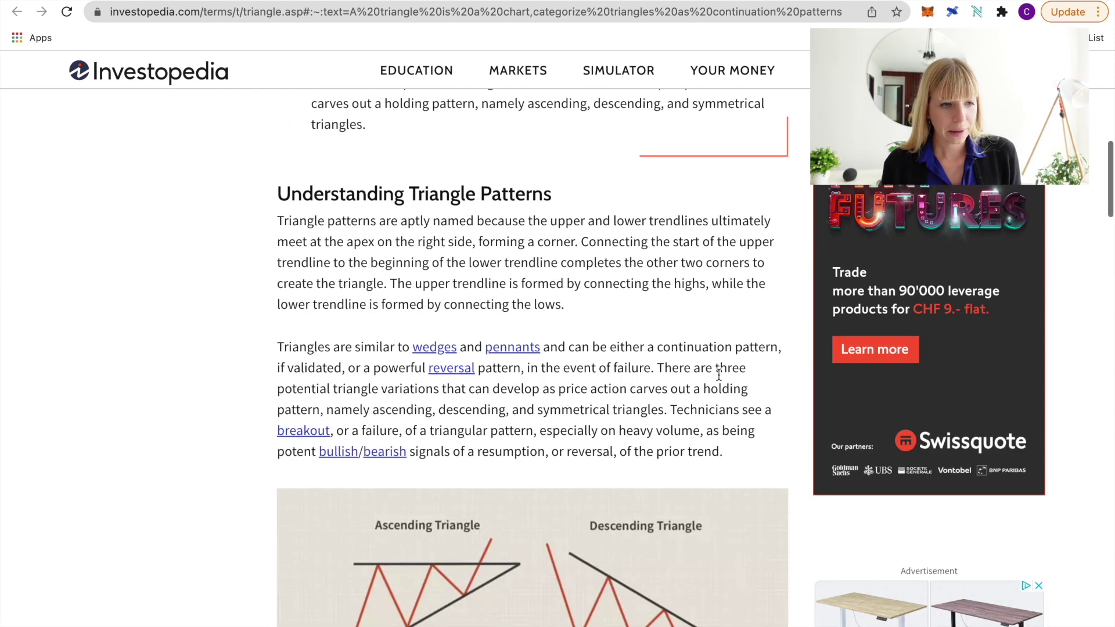
scroll(719, 375, down, 4)
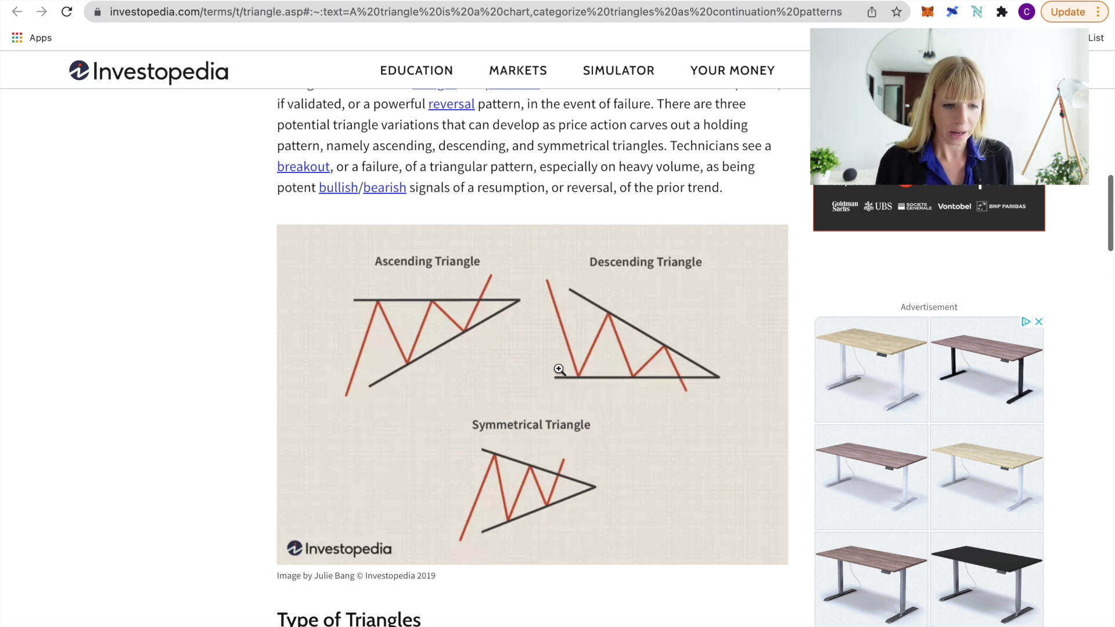
scroll(516, 447, down, 1)
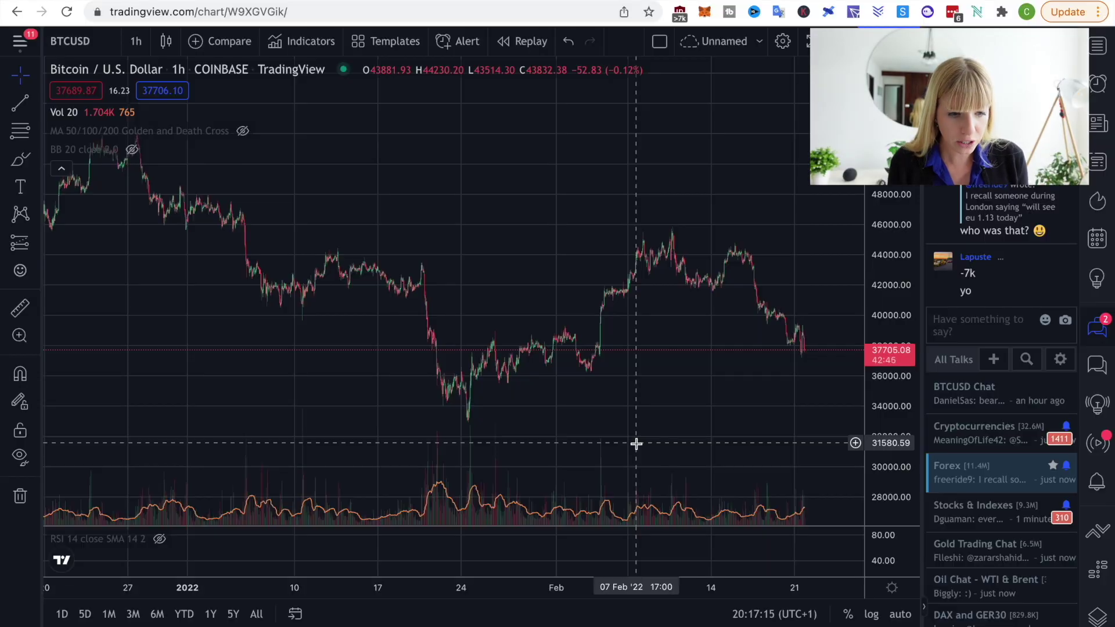
- On TradingView's BTCUSD 1h chart, draw a near-horizontal resistance trend line at about 39,000 from 22 January to 4 February 2022
scroll(621, 386, up, 5)
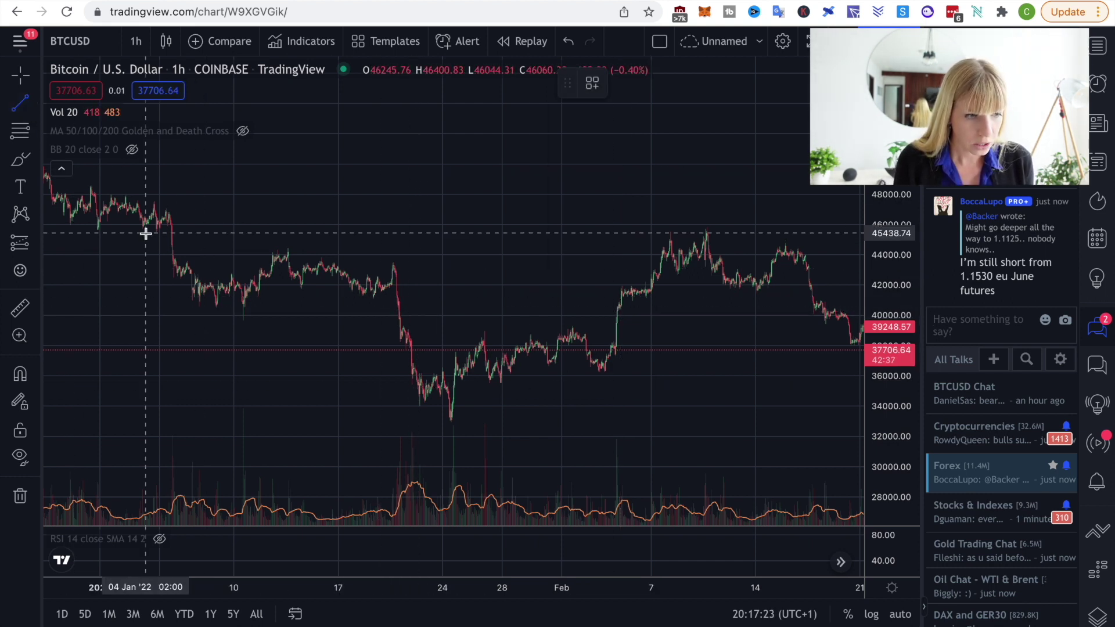
click(24, 105)
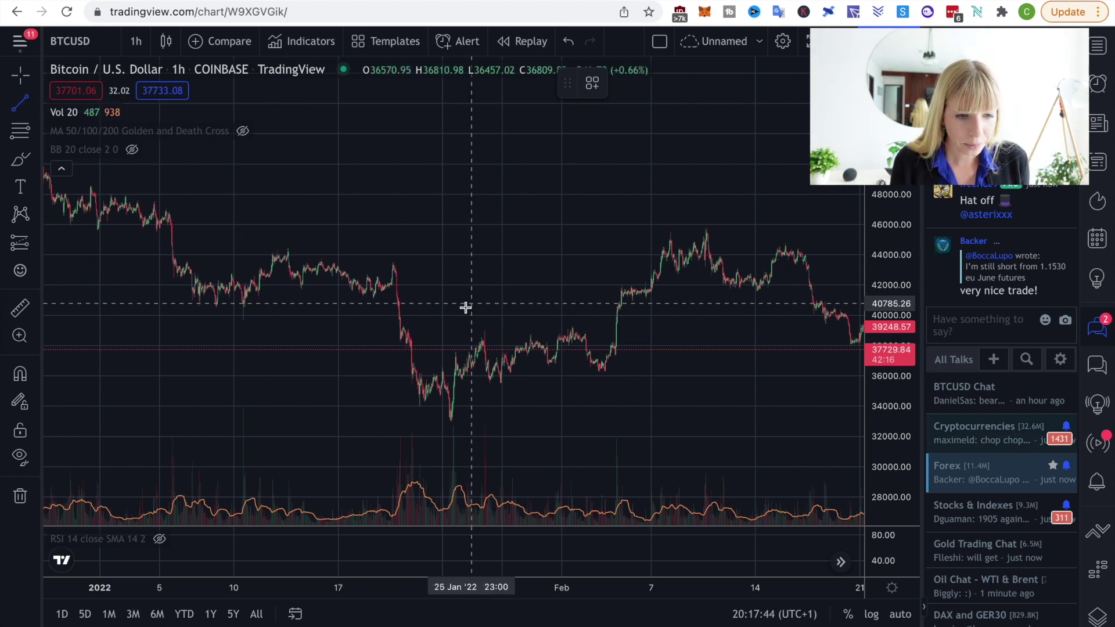
click(415, 332)
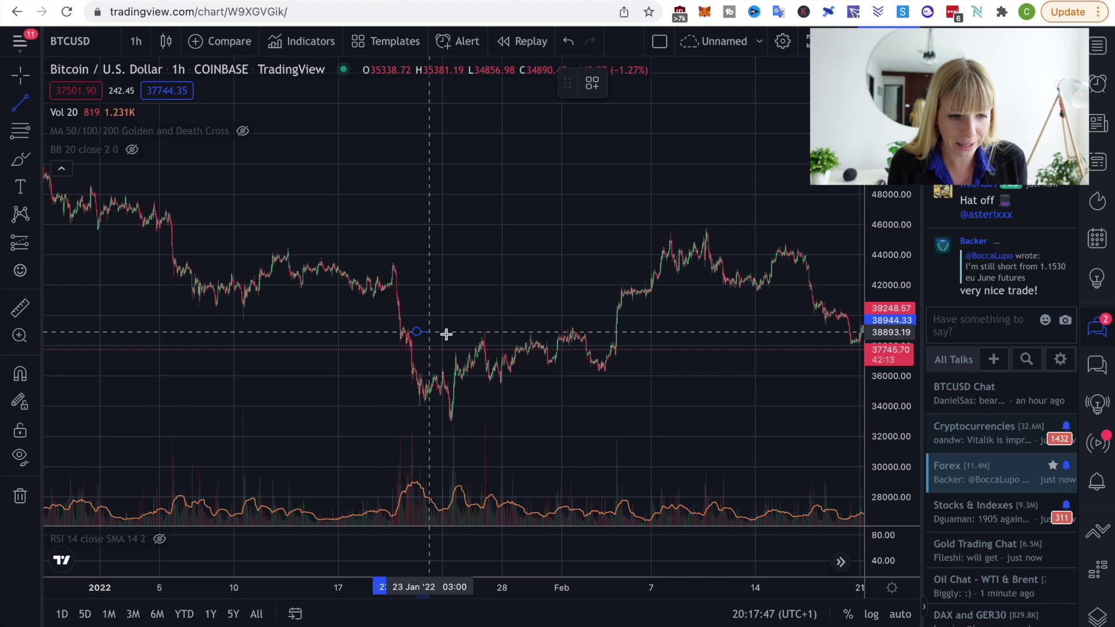
click(612, 329)
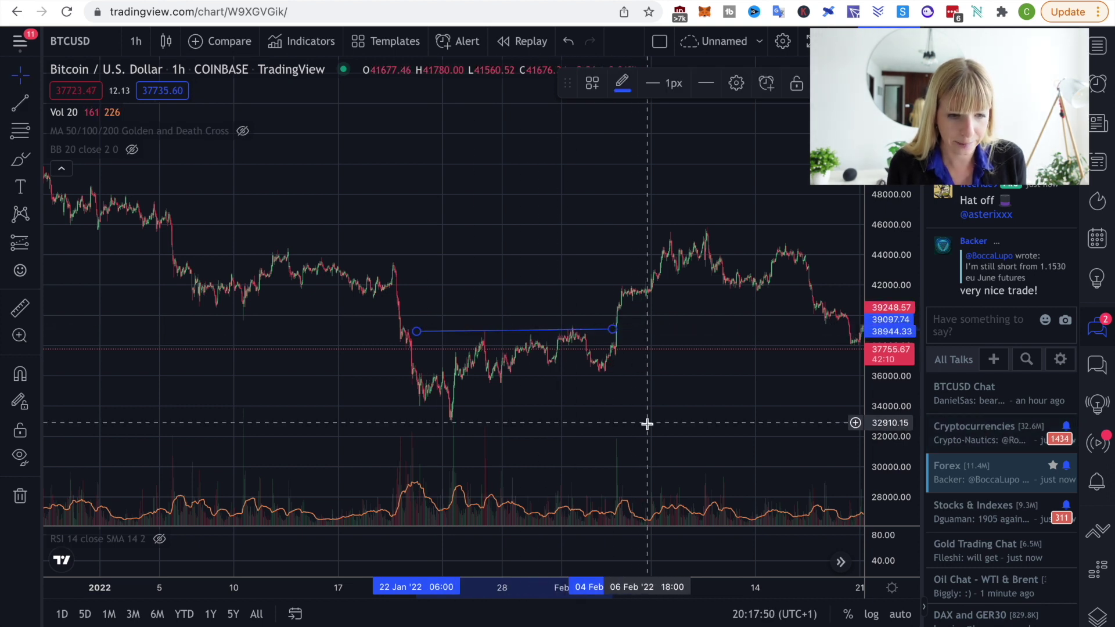
- Draw a rising support trend line under the lows from about 32,400 on 22 January to about 37,100 on 6 February 2022
click(13, 107)
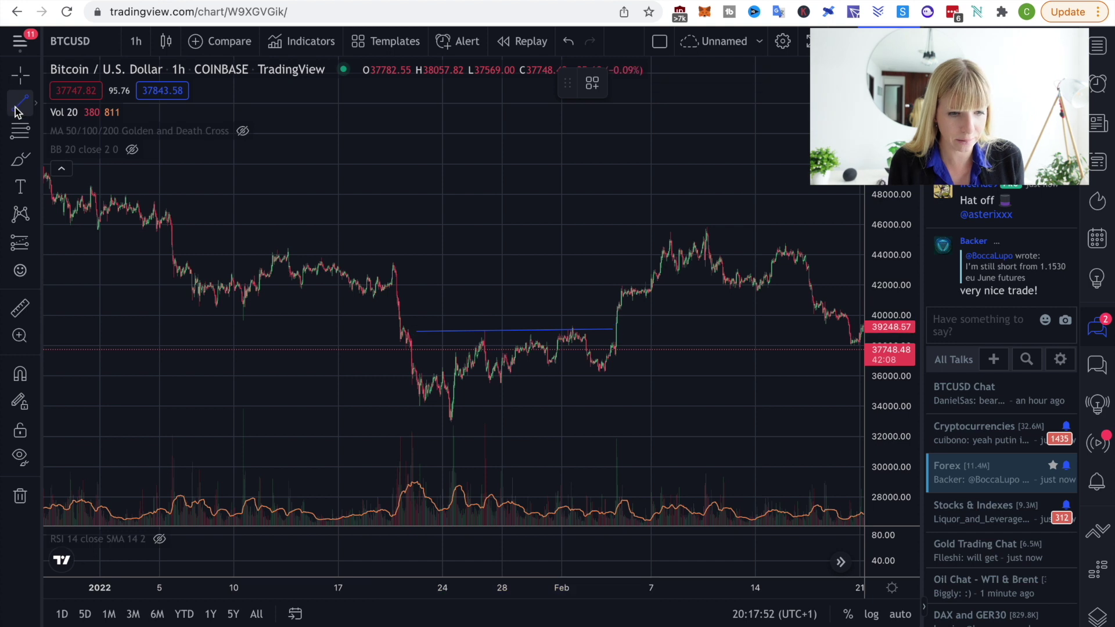
click(421, 435)
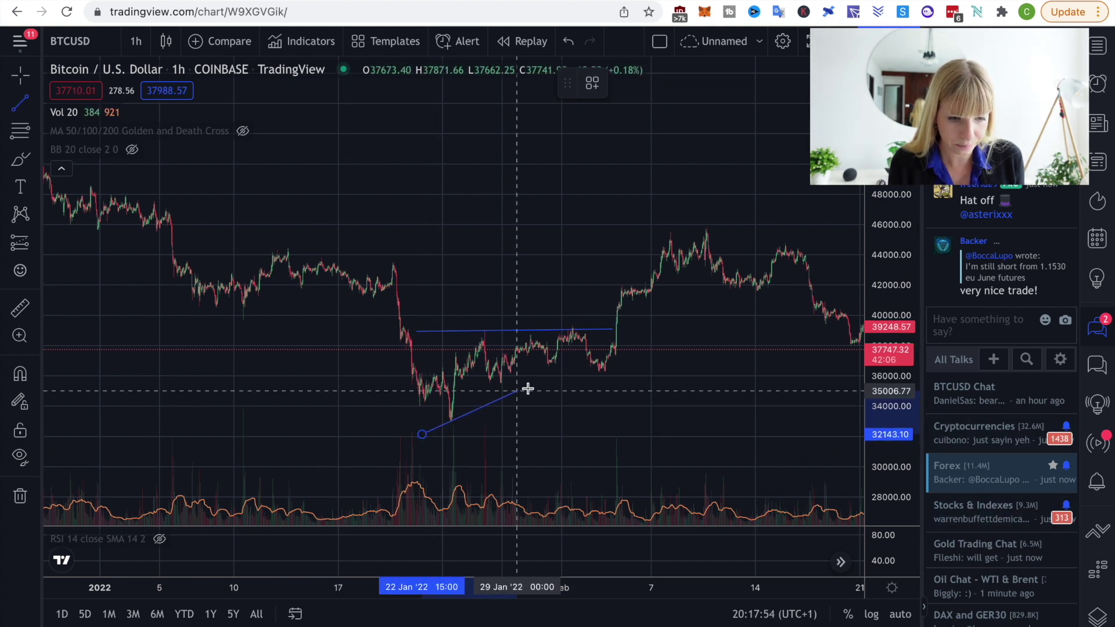
click(642, 360)
drag(422, 434, 419, 432)
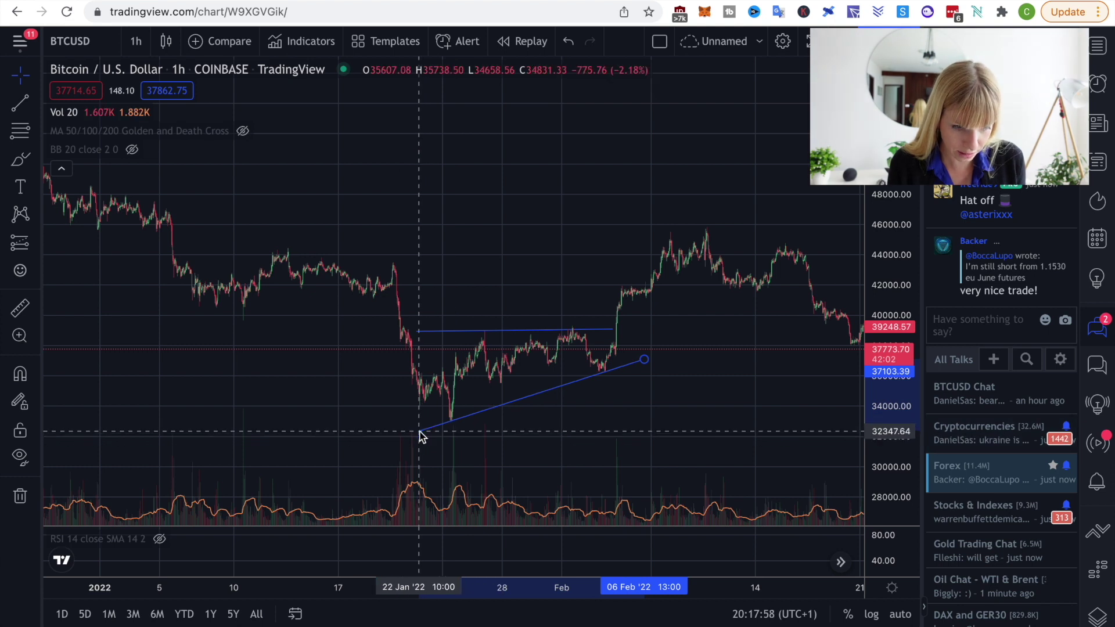
- Extend the resistance and support lines until they meet at about 39,150 on 12 February 2022, completing the ascending triangle
click(615, 335)
drag(615, 335, 738, 334)
drag(644, 360, 739, 329)
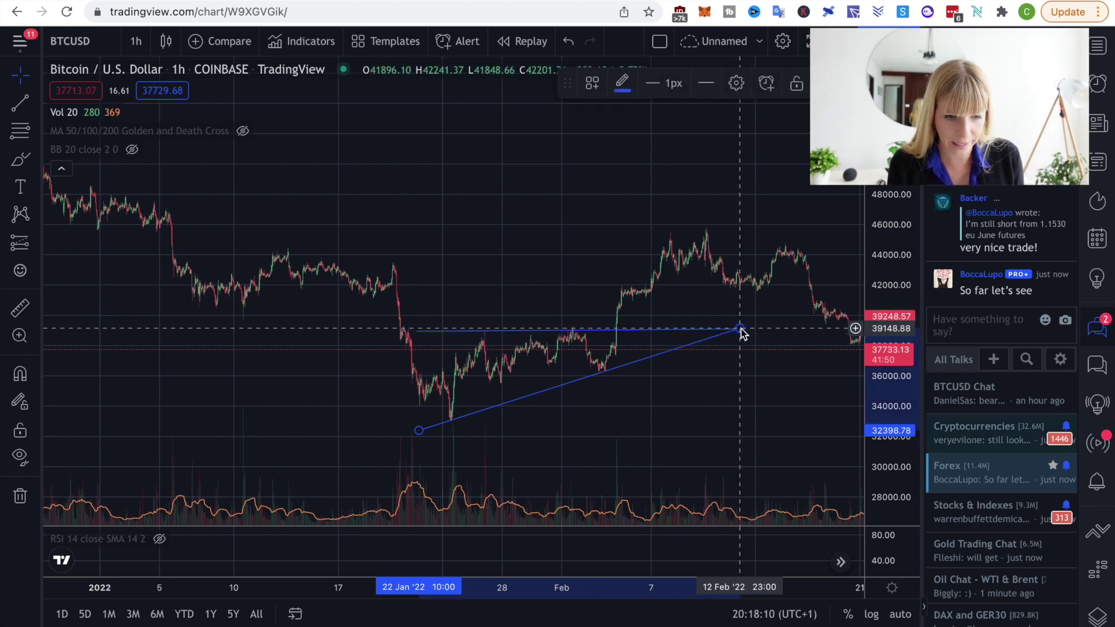
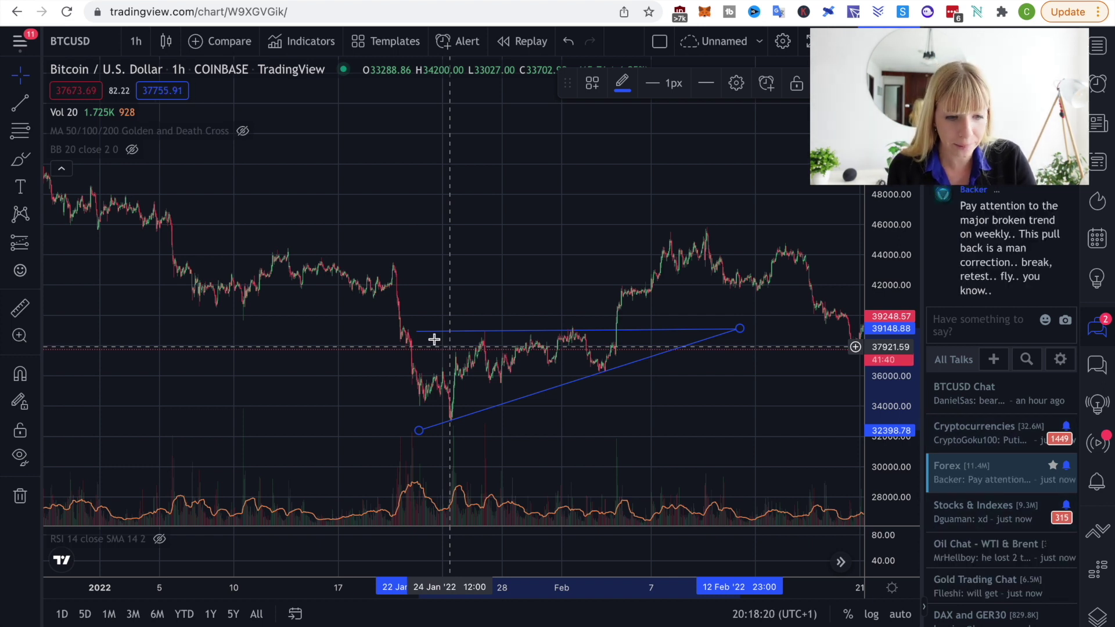
- Examine the ascending triangle on the Bitcoin chart, its touch points, the breakout and the preceding price trend
scroll(738, 345, up, 2)
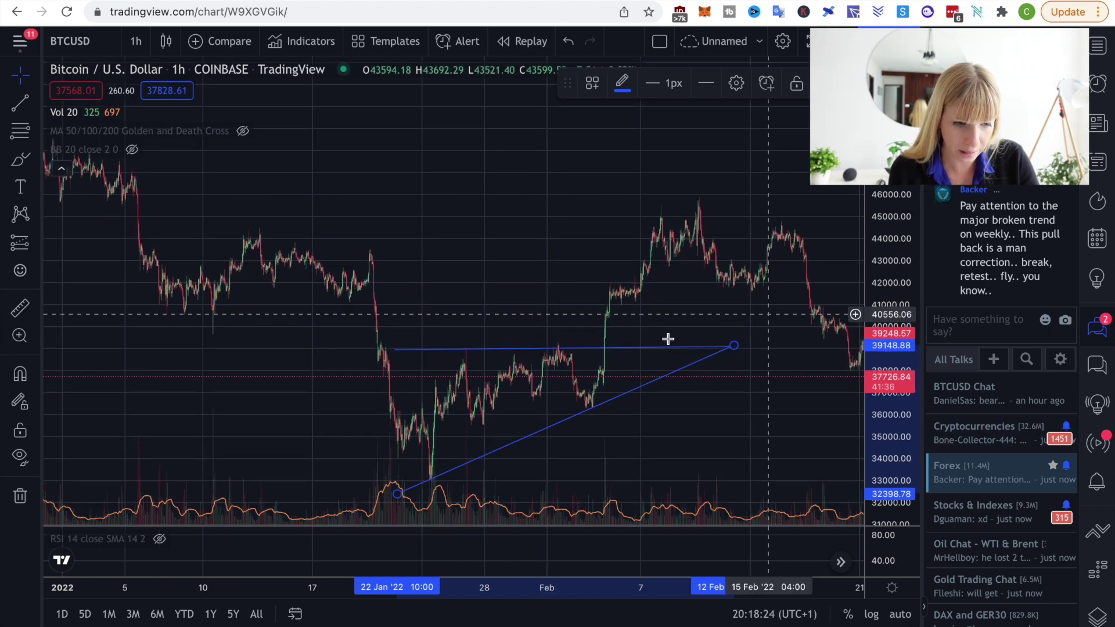
scroll(617, 343, up, 3)
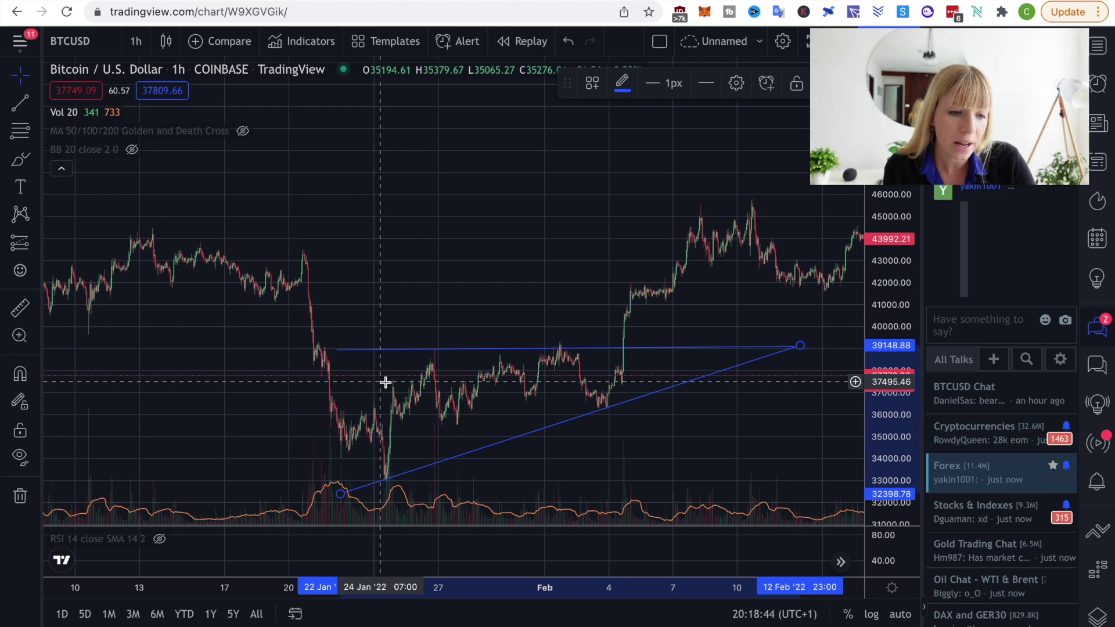
scroll(434, 361, up, 3)
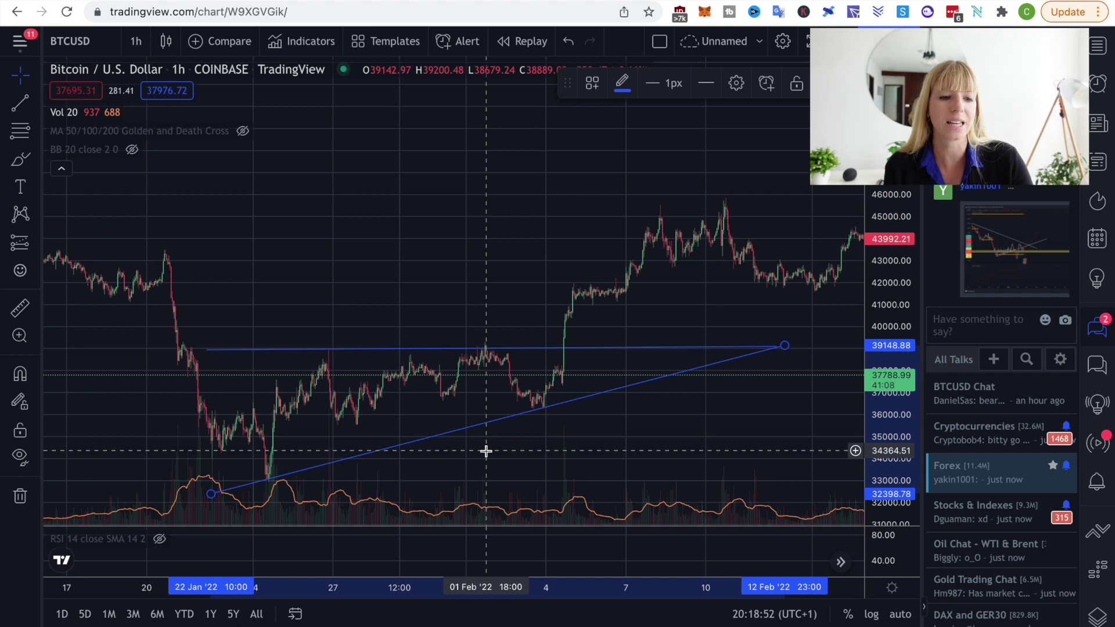
scroll(512, 366, down, 5)
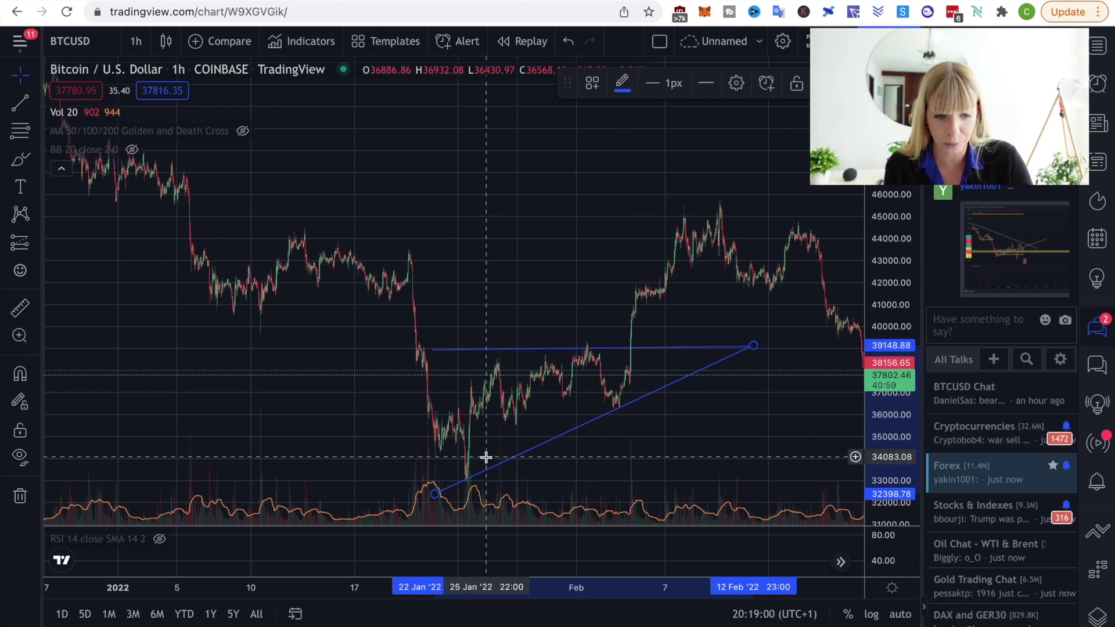
key(super+grave)
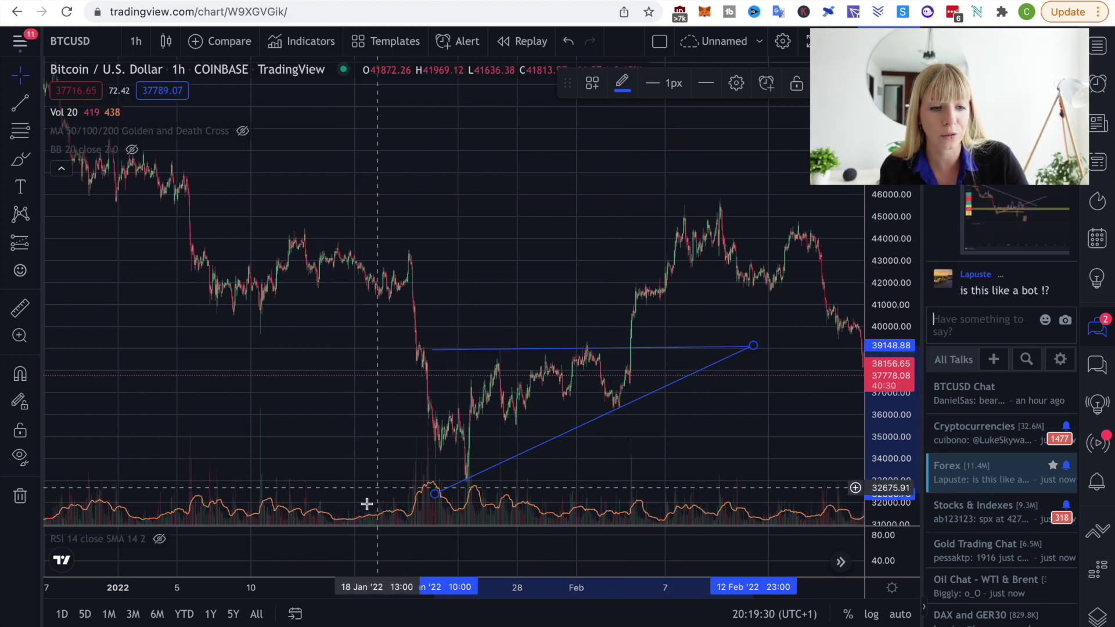
scroll(500, 314, down, 3)
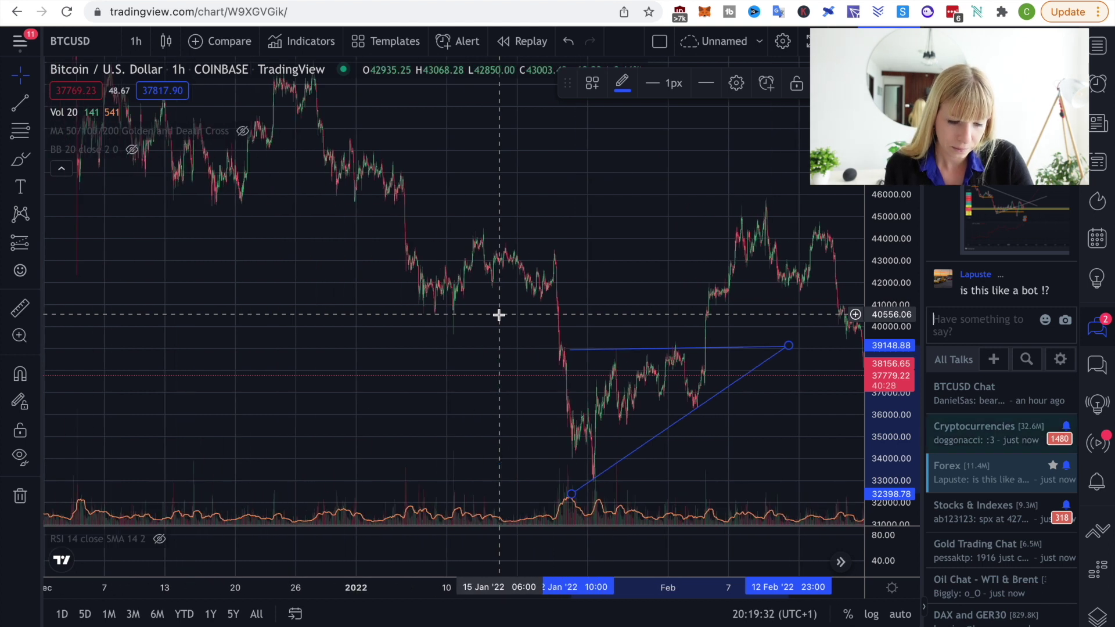
scroll(627, 262, right, 5)
scroll(627, 266, up, 5)
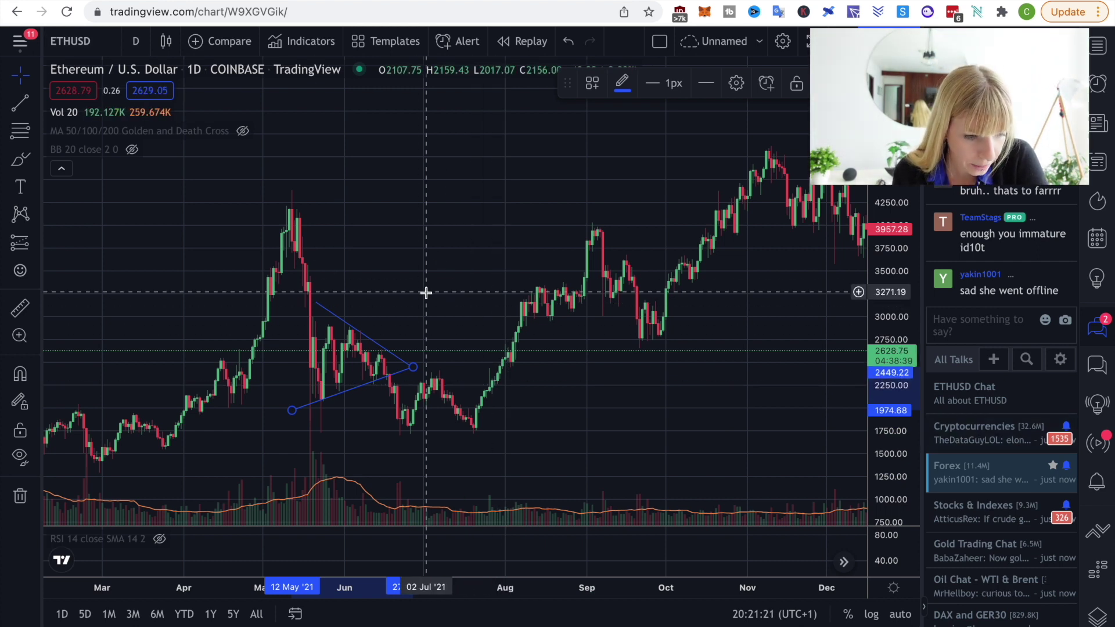
- Compare the symmetrical triangle on the Ethereum daily chart with the symmetrical triangle diagram in the Investopedia article
scroll(426, 291, up, 4)
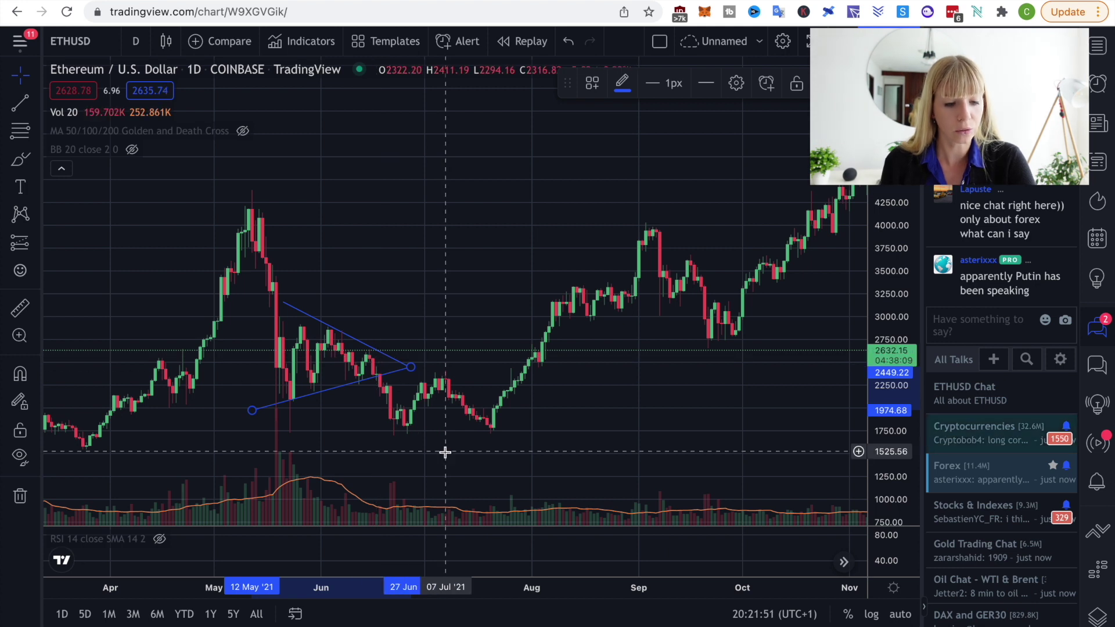
key(ctrl+Right)
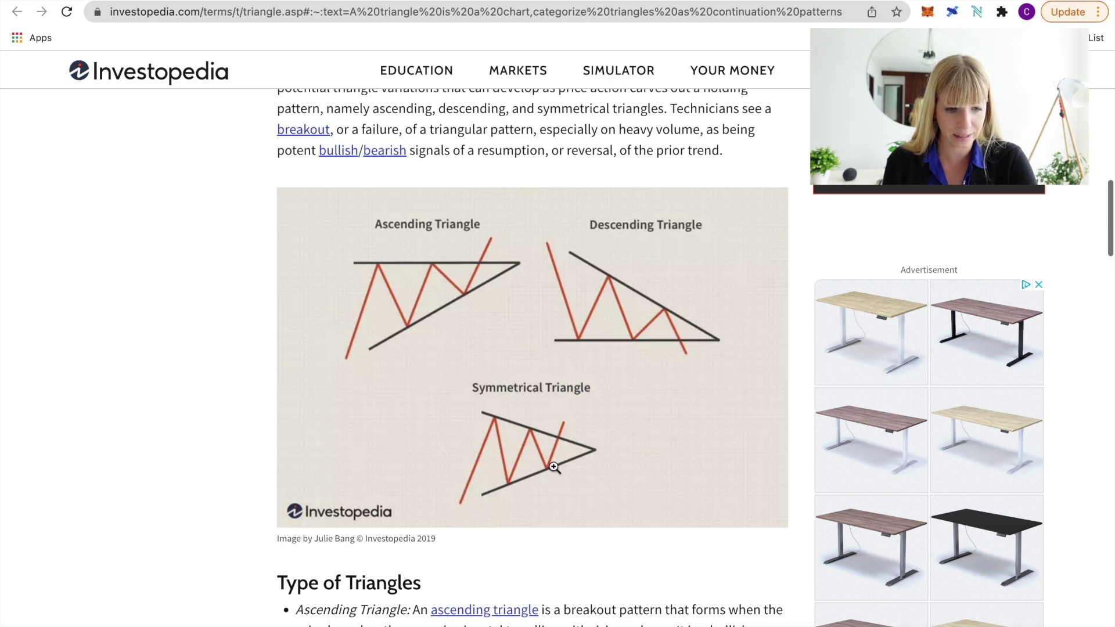
key(ctrl+Left)
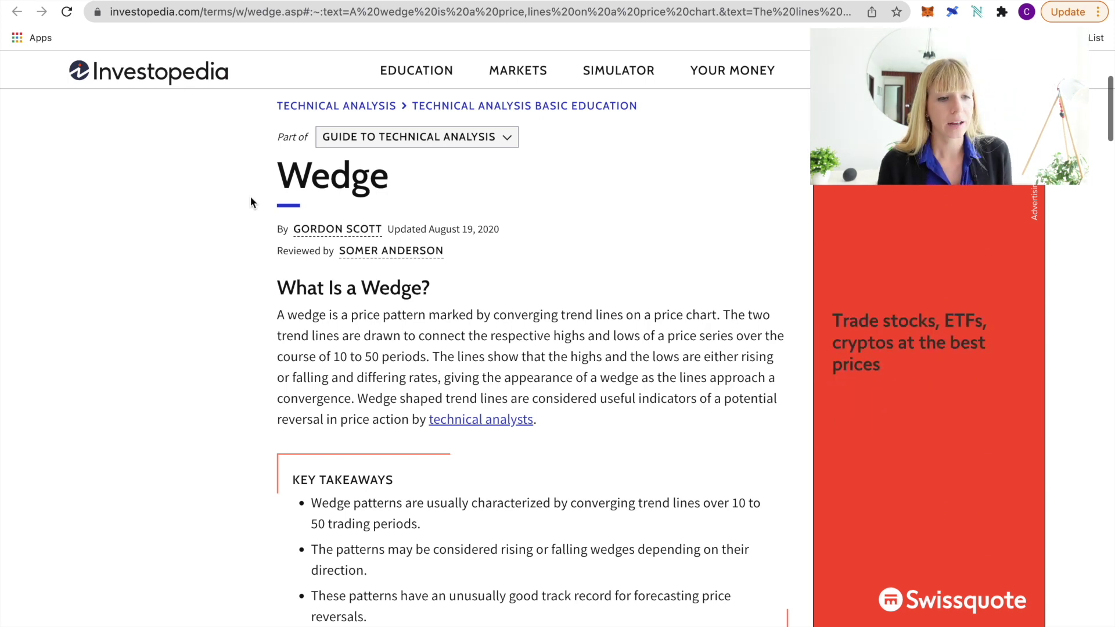
- Read the Investopedia wedge article's definition, highlighting its sentences, and study the rising wedge pattern diagram
scroll(119, 356, down, 3)
mouse_move(277, 207)
mouse_down()
mouse_move(736, 204)
mouse_move(366, 230)
mouse_move(758, 218)
mouse_move(357, 230)
mouse_move(343, 249)
mouse_move(408, 252)
mouse_up()
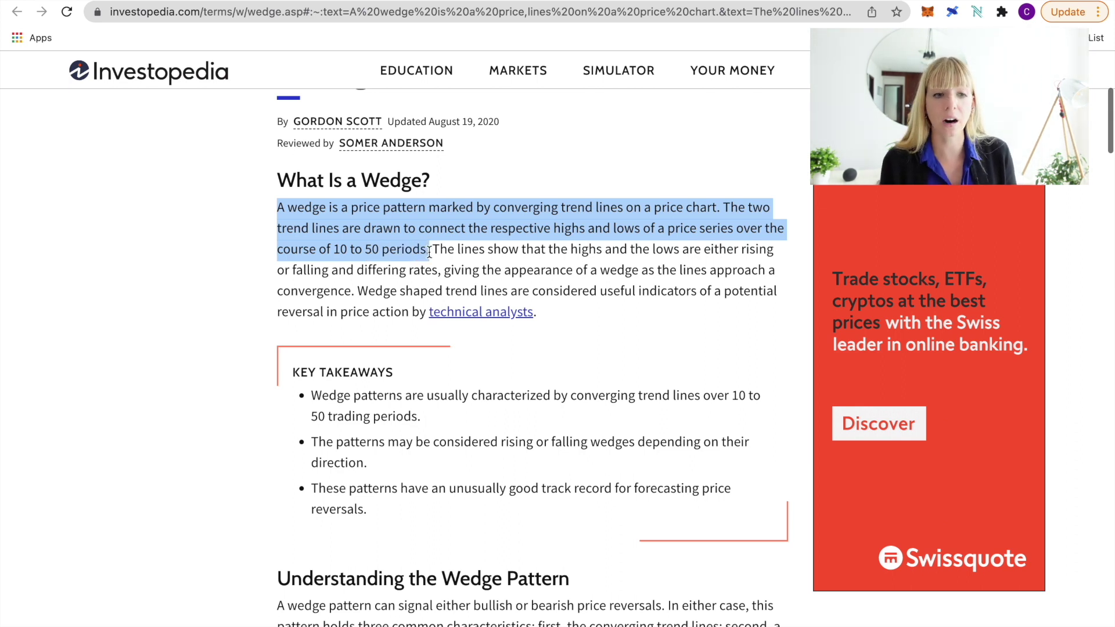
click(431, 250)
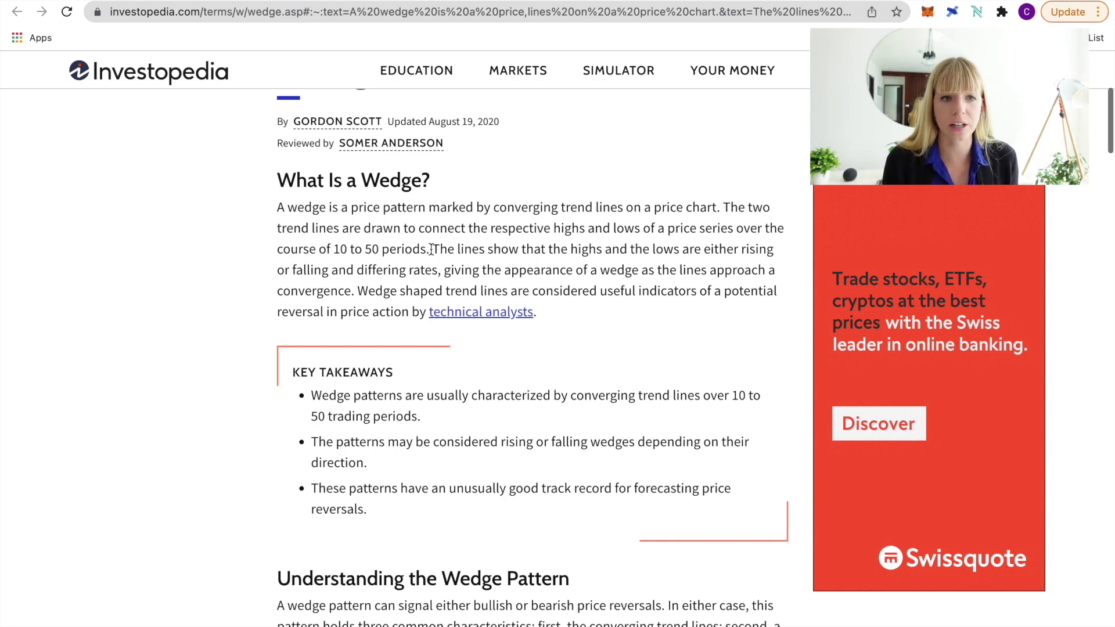
drag(434, 249, 512, 315)
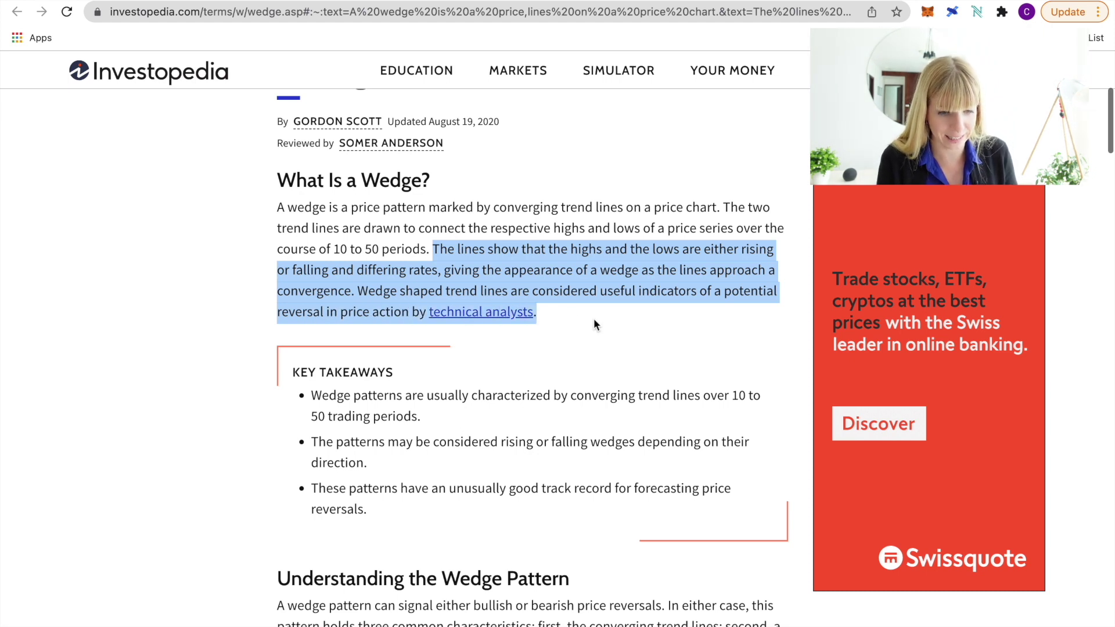
scroll(798, 439, down, 10)
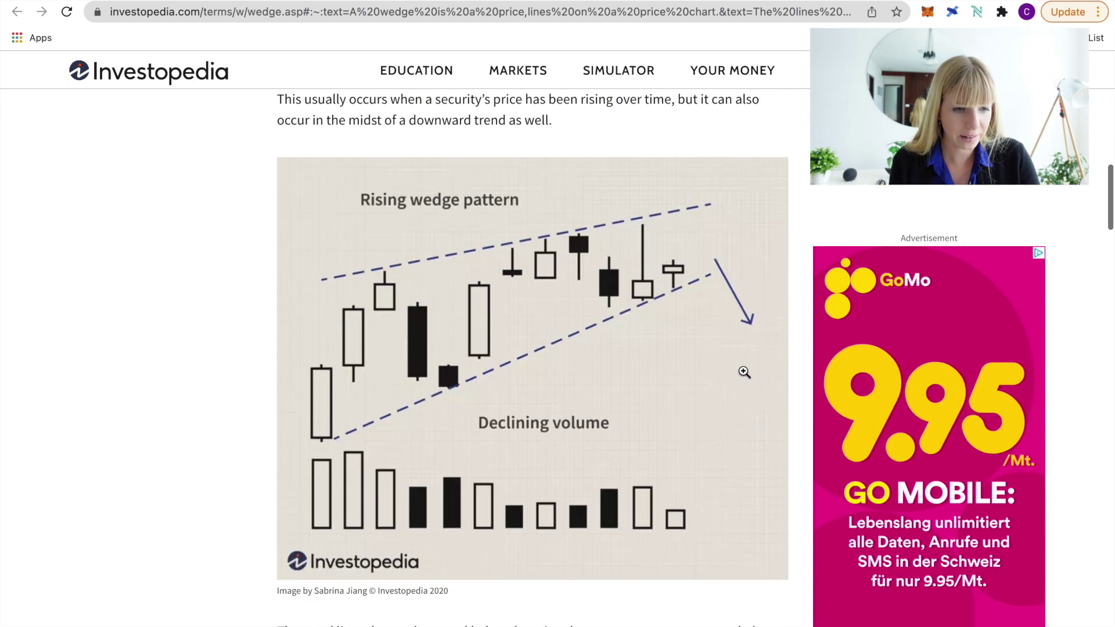
scroll(404, 419, up, 3)
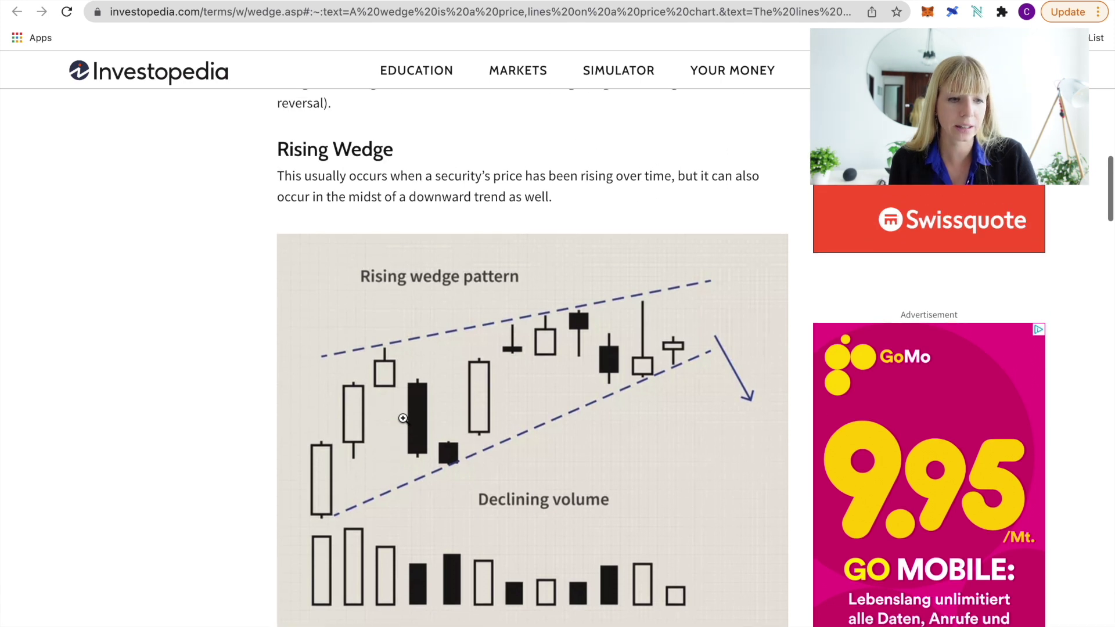
scroll(403, 419, down, 1)
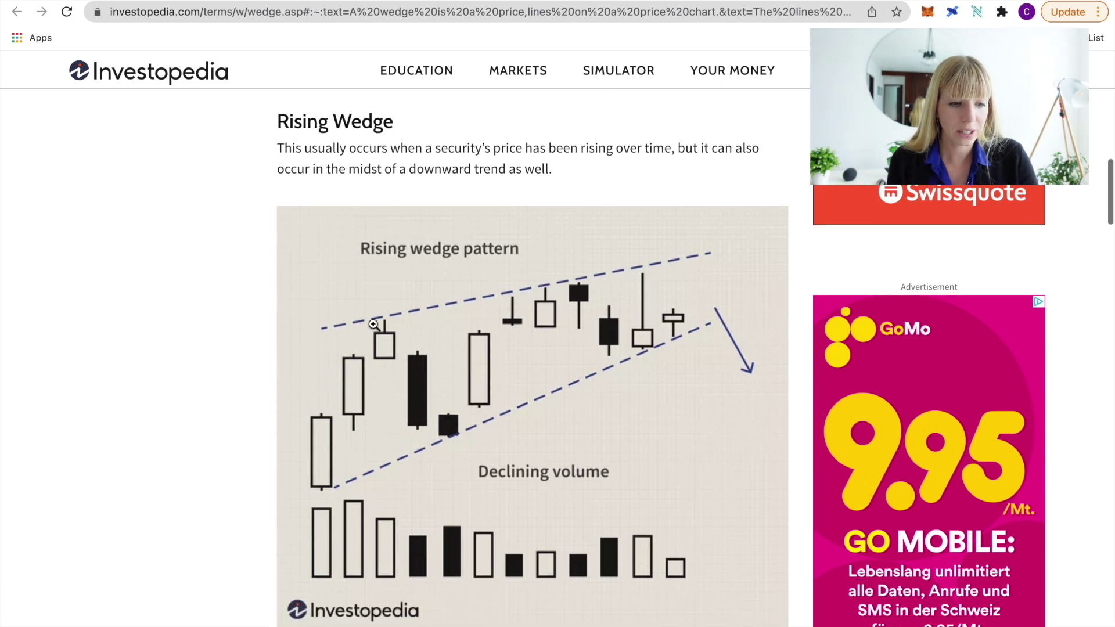
scroll(356, 362, up, 2)
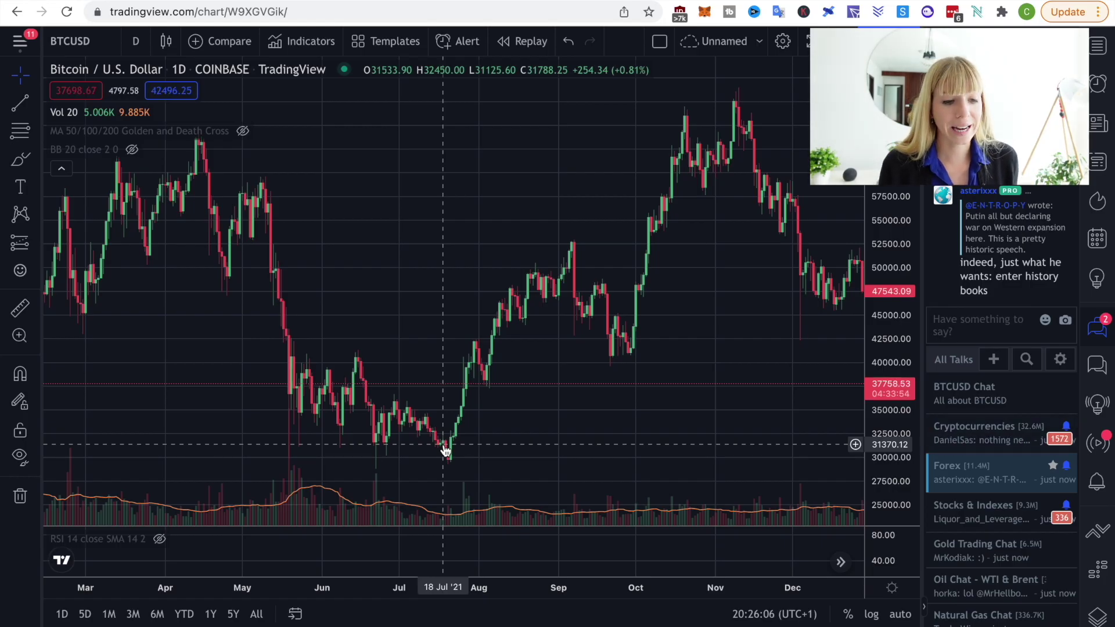
- On TradingView's BTCUSD daily chart, draw a falling trend line along the highs from about 21 May to early August 2021
drag(511, 423, 568, 365)
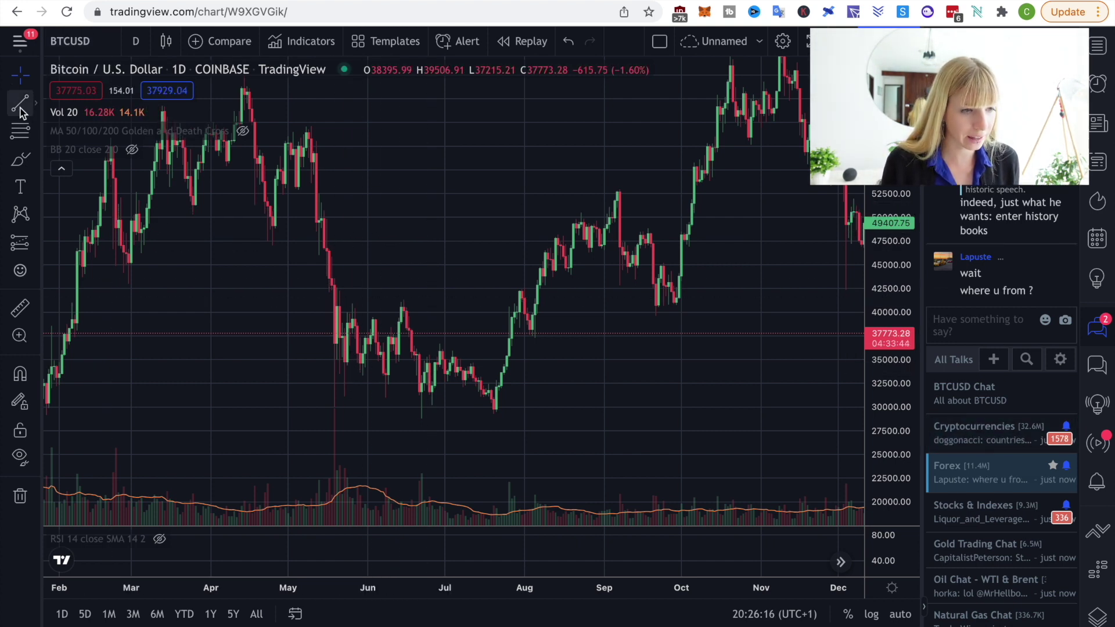
drag(341, 251, 532, 417)
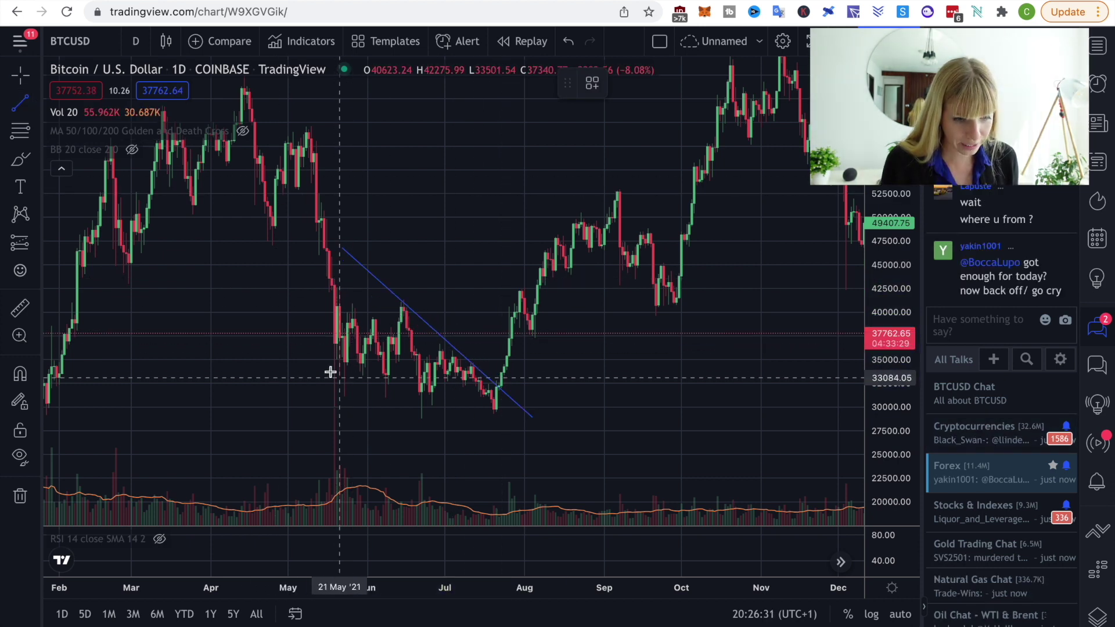
- Draw a falling trend line beneath the BTCUSD lows from about early May to early August 2021, completing the falling wedge
mouse_move(312, 336)
mouse_down()
mouse_move(368, 381)
mouse_move(545, 450)
mouse_up()
drag(311, 337, 298, 340)
drag(548, 453, 568, 456)
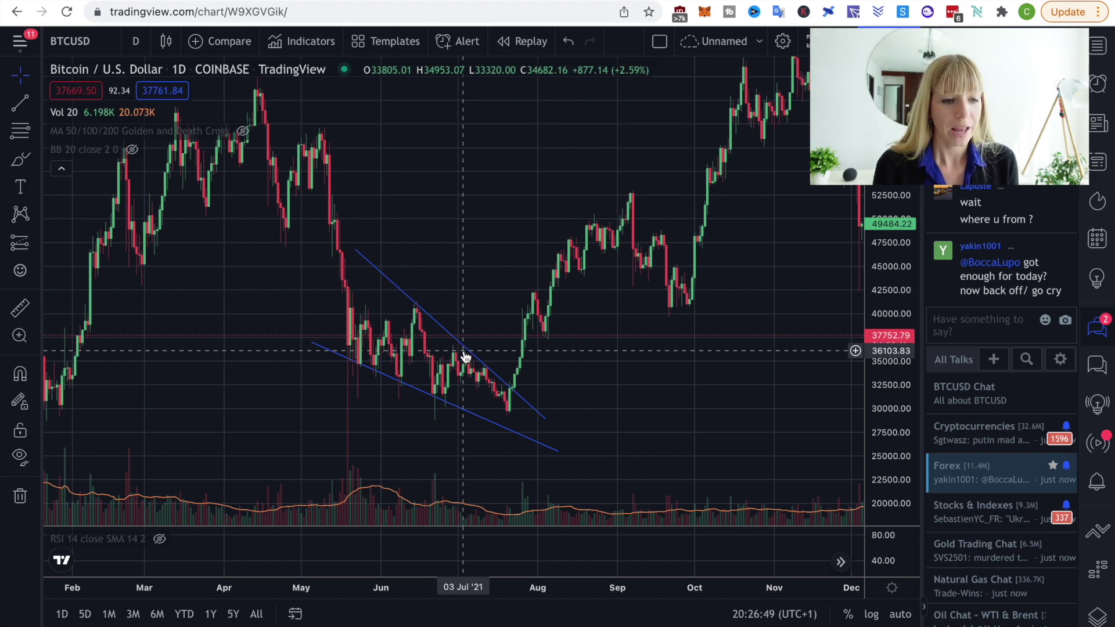
- Study the Falling Wedge section and its diagram in the Investopedia article, then return to the TradingView chart
key(super+Tab)
scroll(605, 391, down, 12)
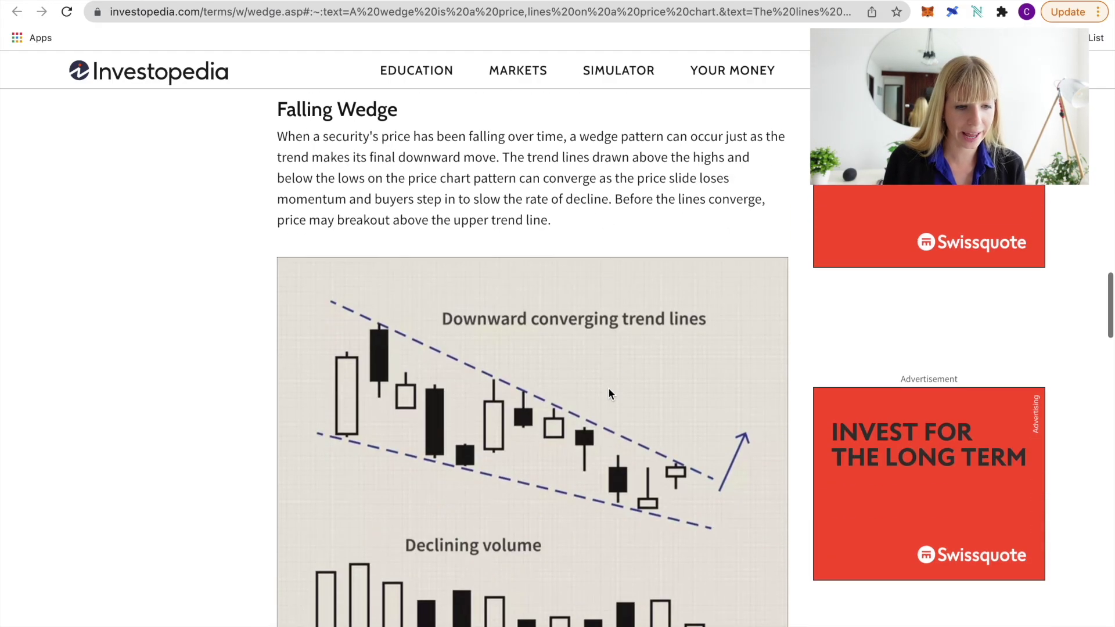
scroll(541, 490, down, 2)
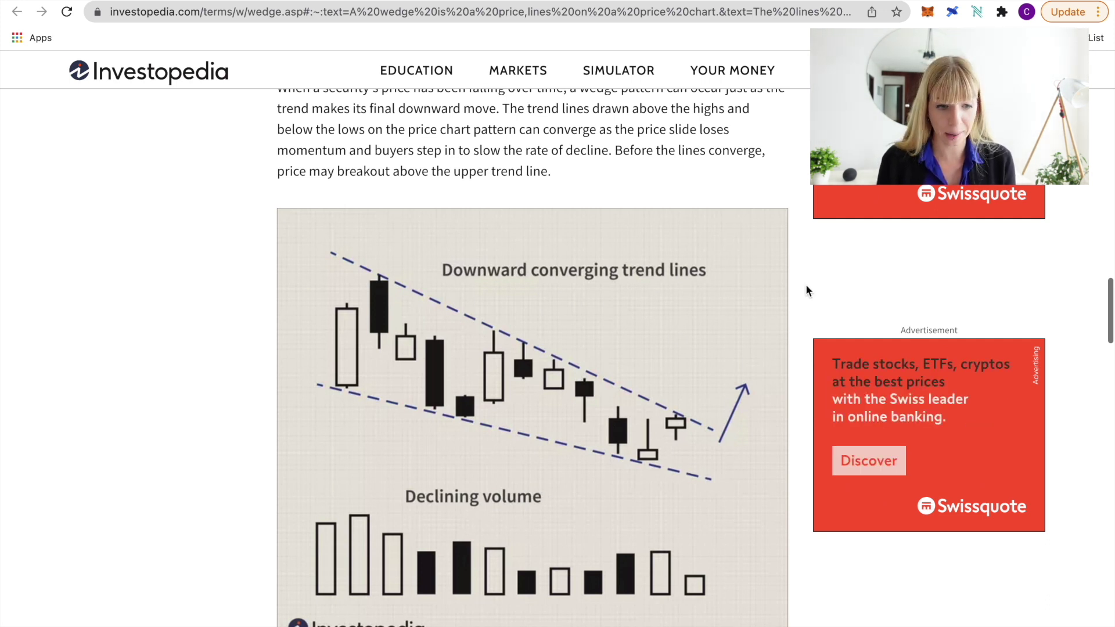
key(ctrl+Left)
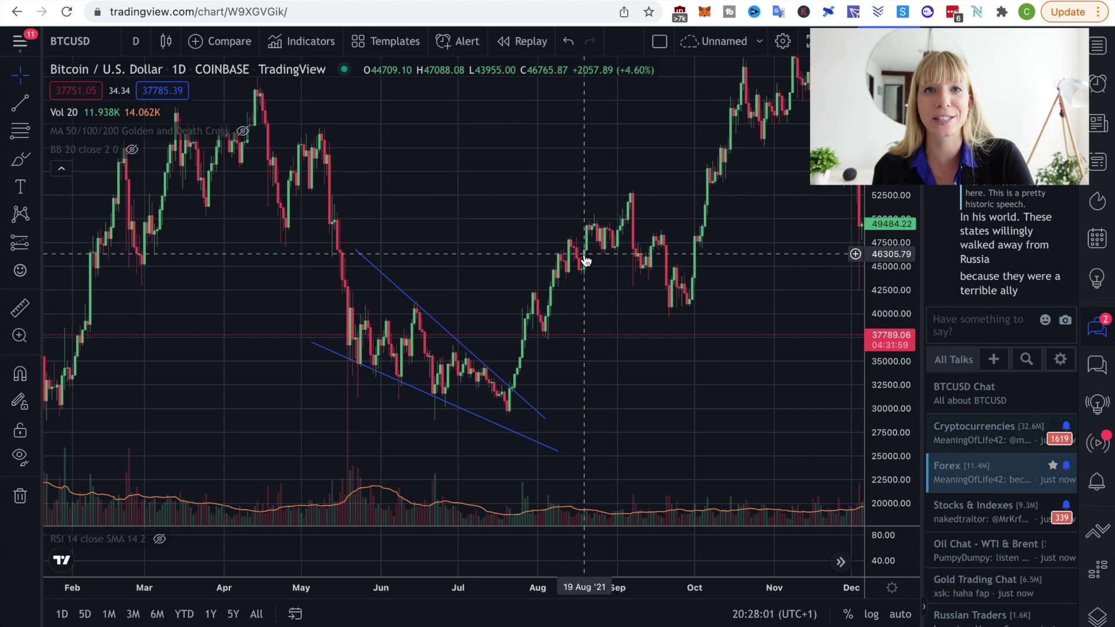
- Draw two falling trend lines around the September 2021 decline, the upper from 5 Sep and the lower from 14 Aug to 15 Oct
scroll(654, 298, right, 10)
scroll(705, 336, down, 2)
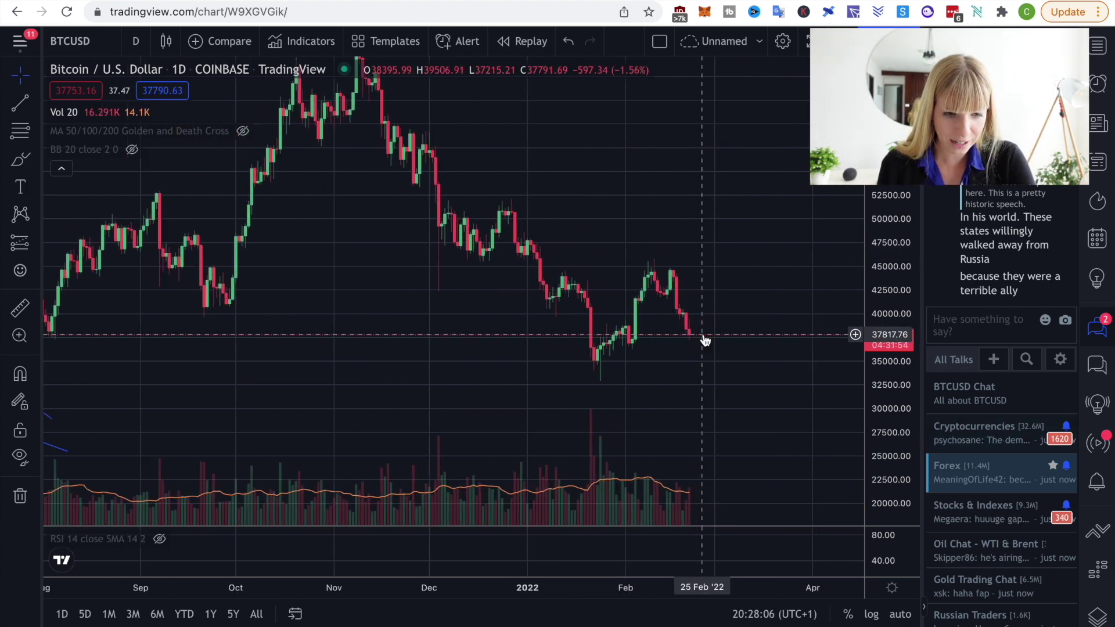
scroll(704, 336, down, 2)
scroll(705, 340, down, 2)
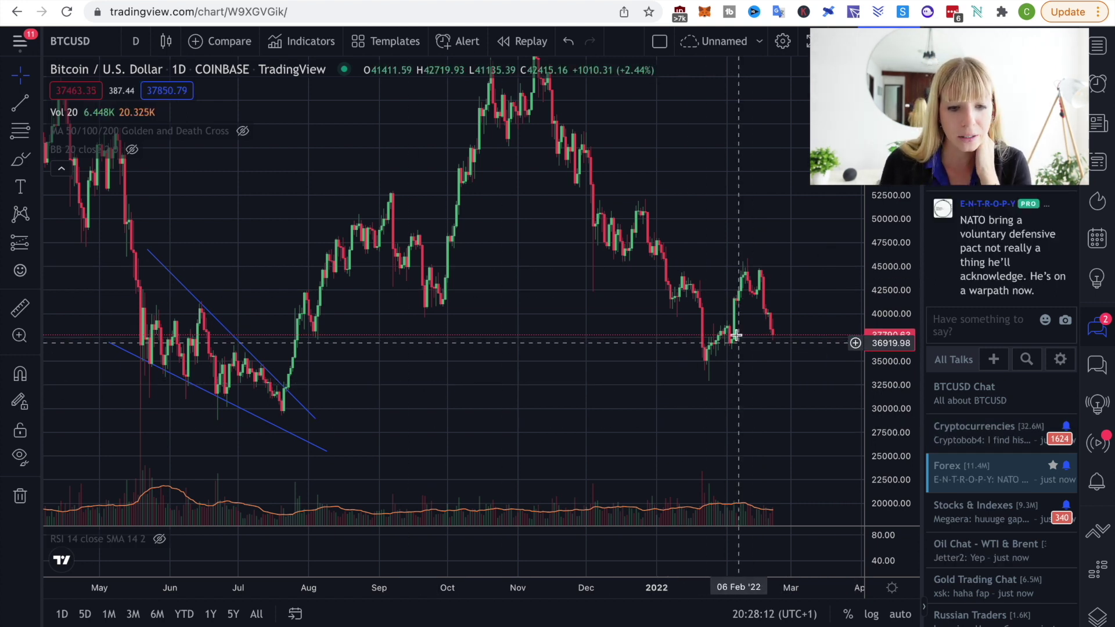
scroll(734, 335, up, 1)
scroll(555, 341, left, 5)
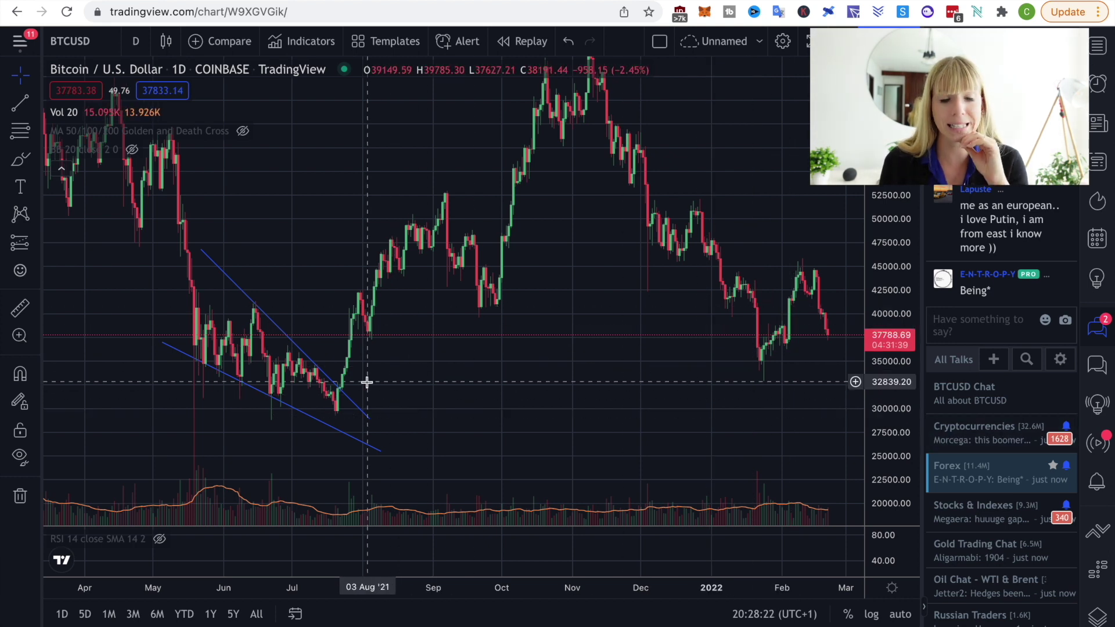
click(13, 106)
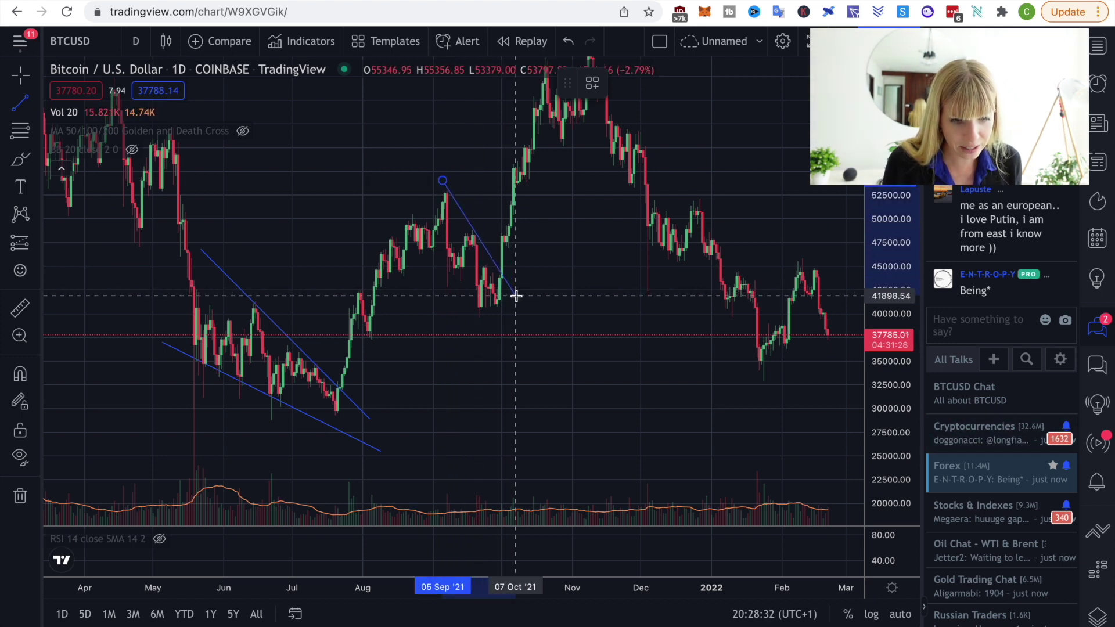
click(529, 323)
mouse_move(392, 194)
mouse_down()
mouse_move(498, 294)
mouse_move(533, 383)
mouse_up()
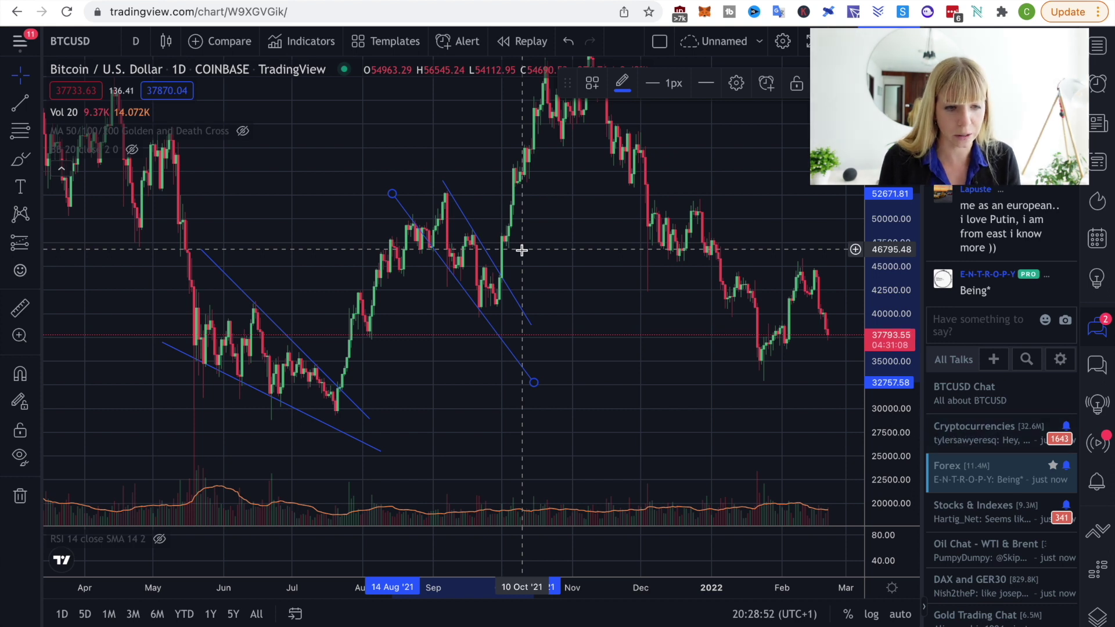
- Draw a rising wedge around the April–May 2021 rebound, with its upper trend line running from 9 Apr to 6 Jun 2021
scroll(598, 276, up, 4)
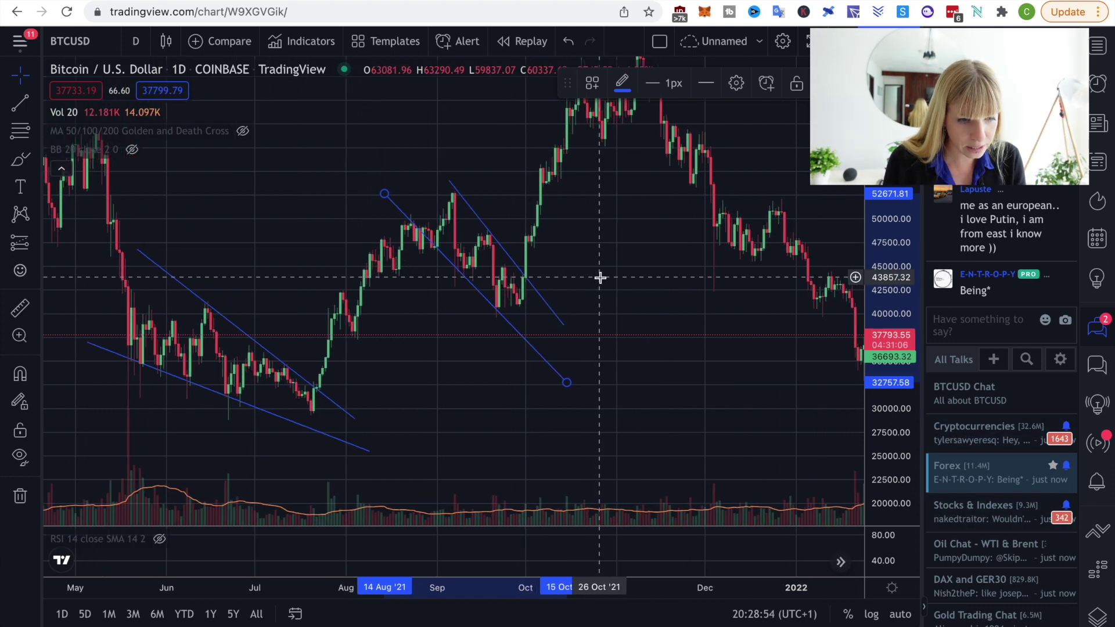
scroll(600, 278, down, 2)
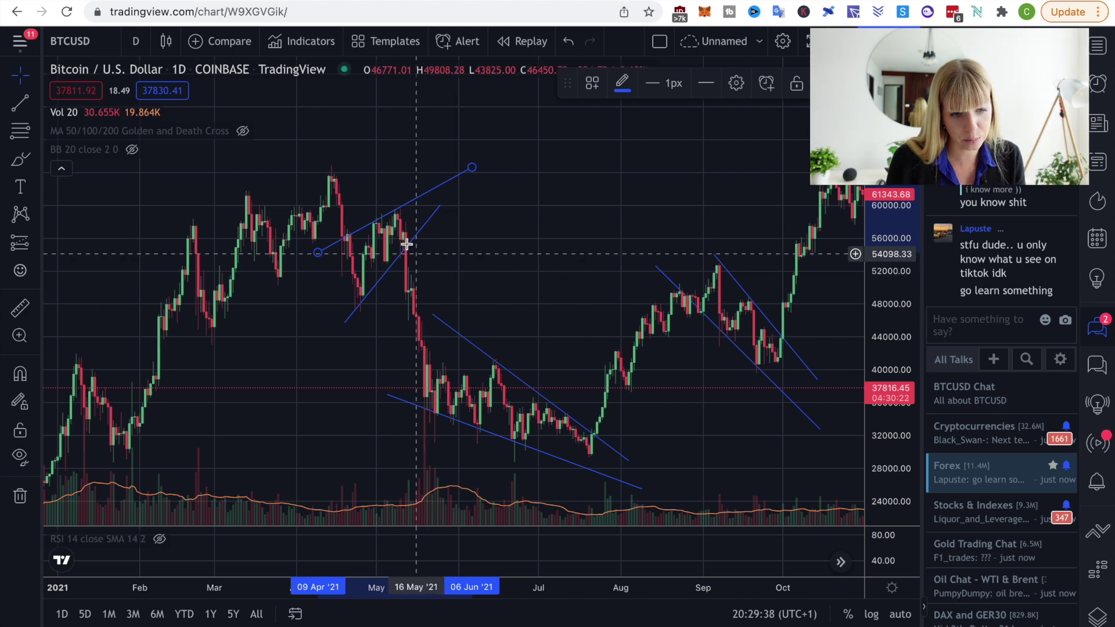
- Switch the BTCUSD chart to the 15-minute interval and draw a rising wedge of two converging trend lines around the early 21 February 2022 rise
text(15)
key(Return)
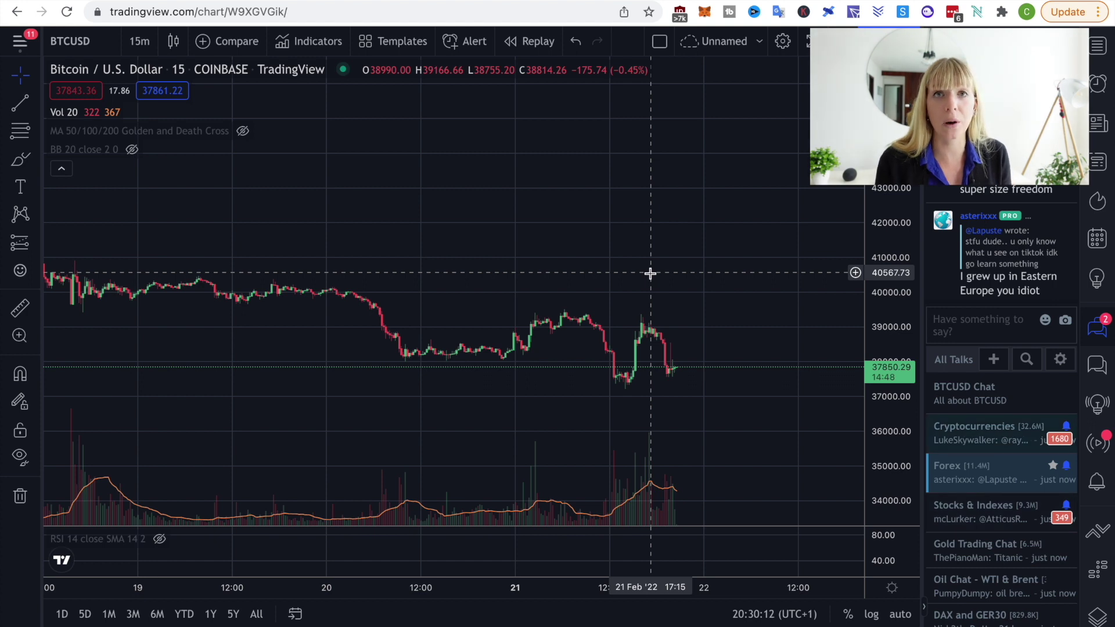
scroll(650, 273, down, 5)
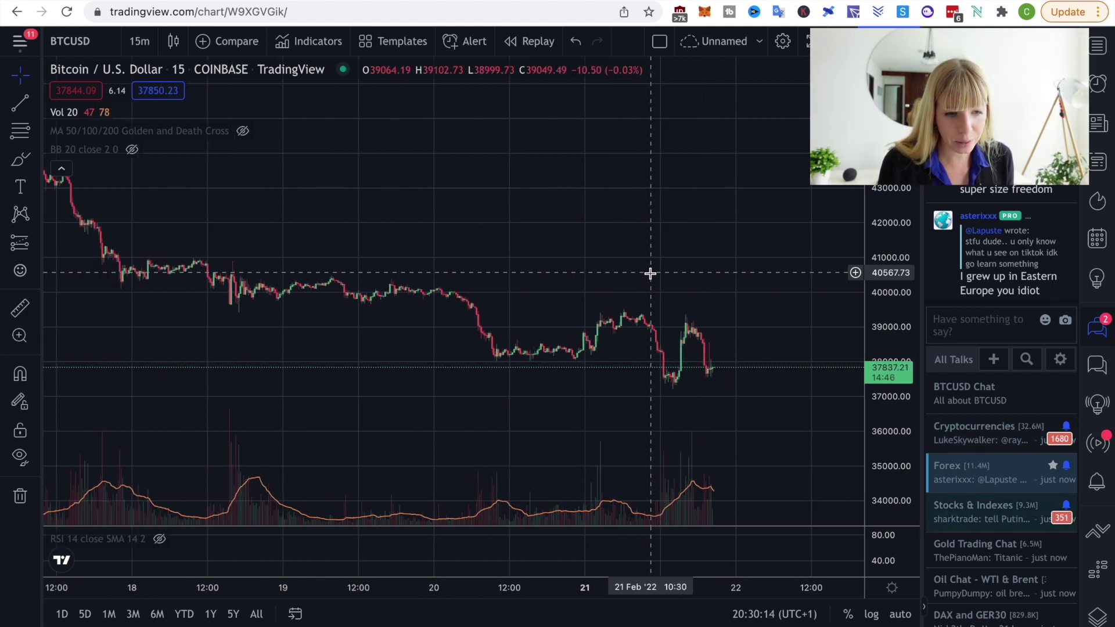
scroll(650, 273, up, 4)
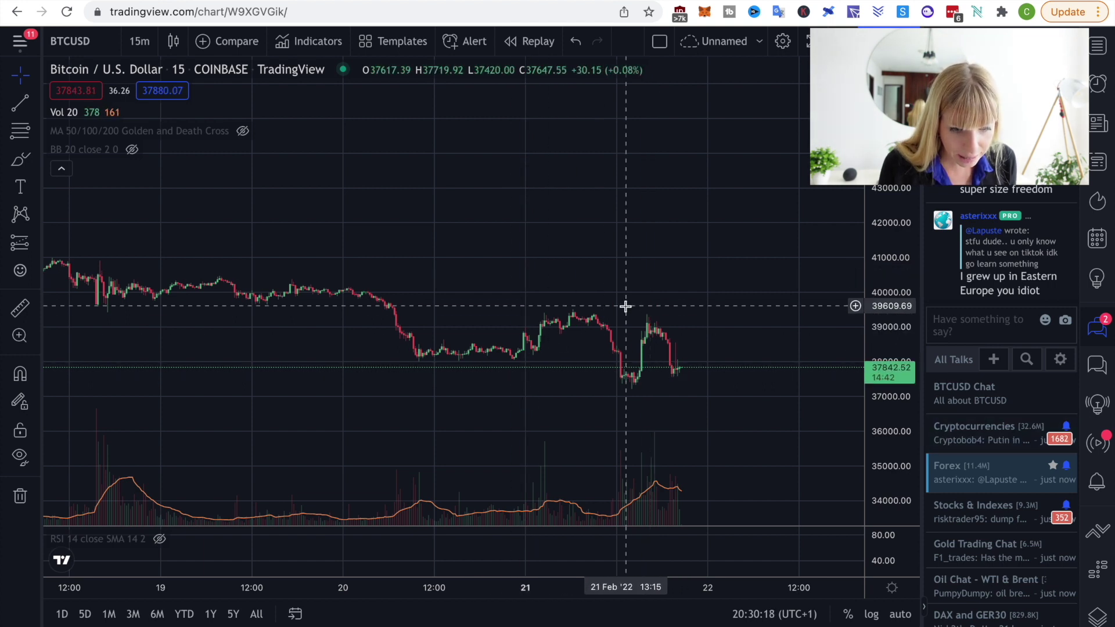
click(20, 107)
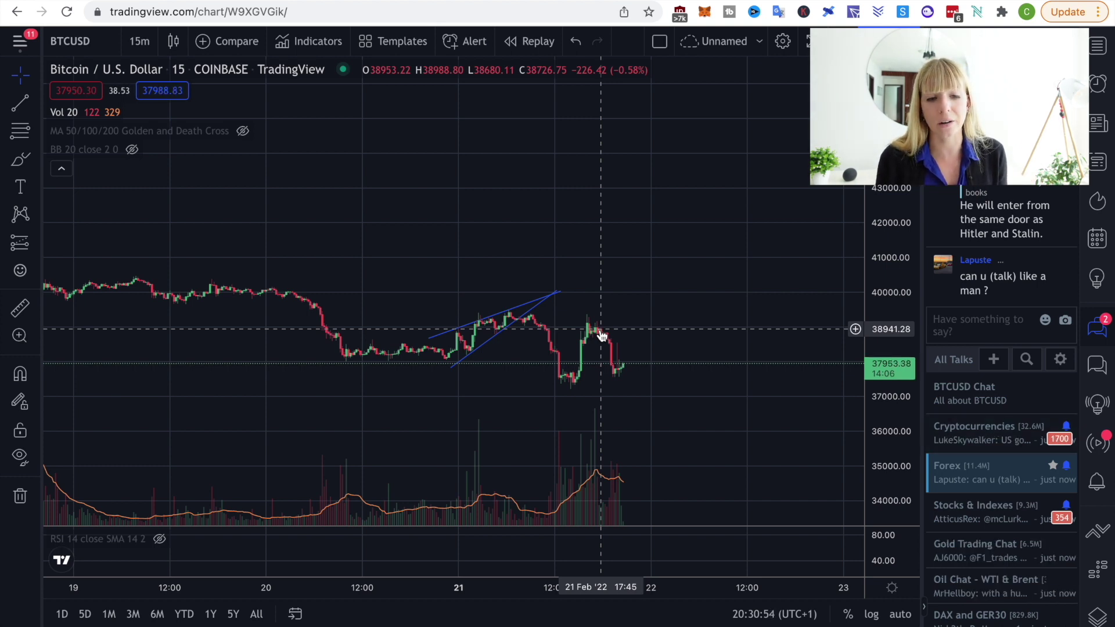
- Draw a symmetrical triangle around the latest 15-minute BTCUSD swings, with its lower trend line from 21 Feb 11:30 to 22 Feb 01:30
scroll(598, 329, down, 4)
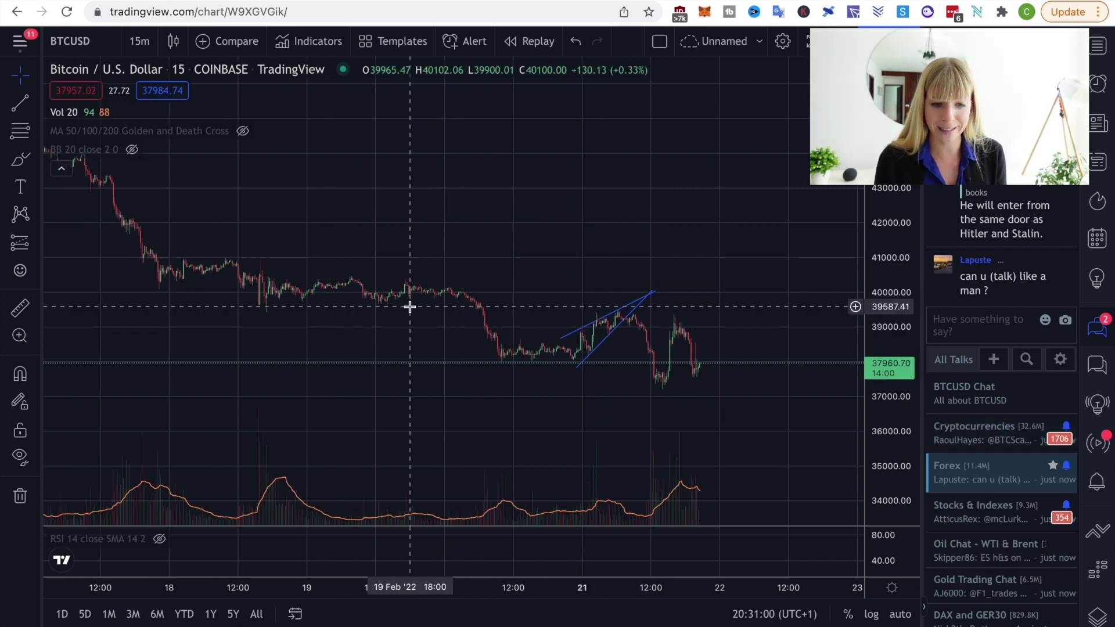
scroll(410, 307, up, 3)
scroll(575, 312, up, 3)
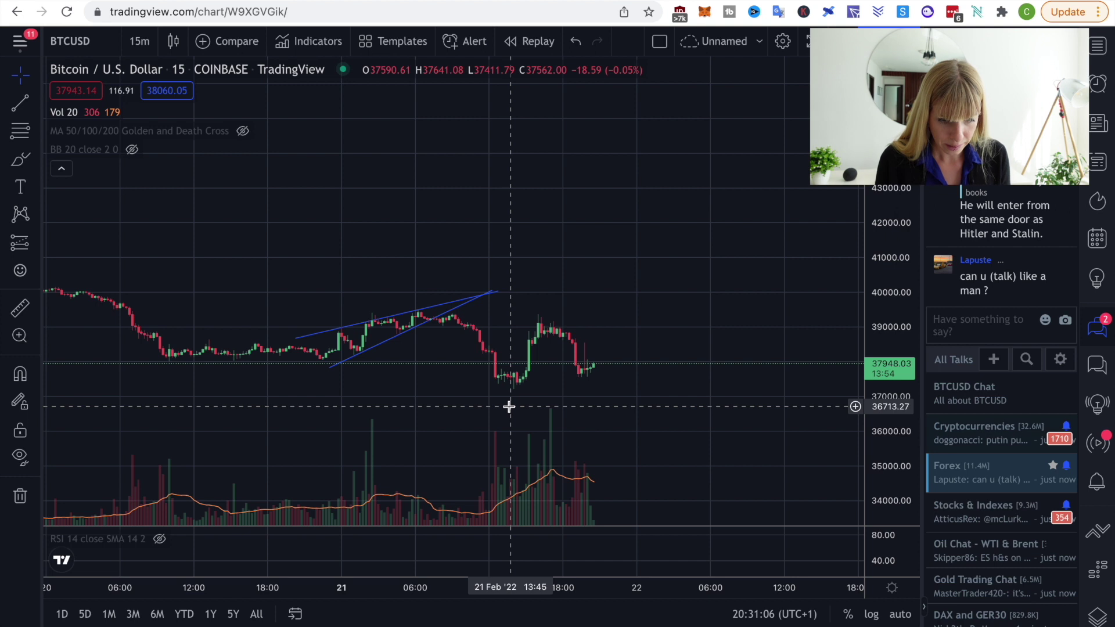
mouse_move(88, 145)
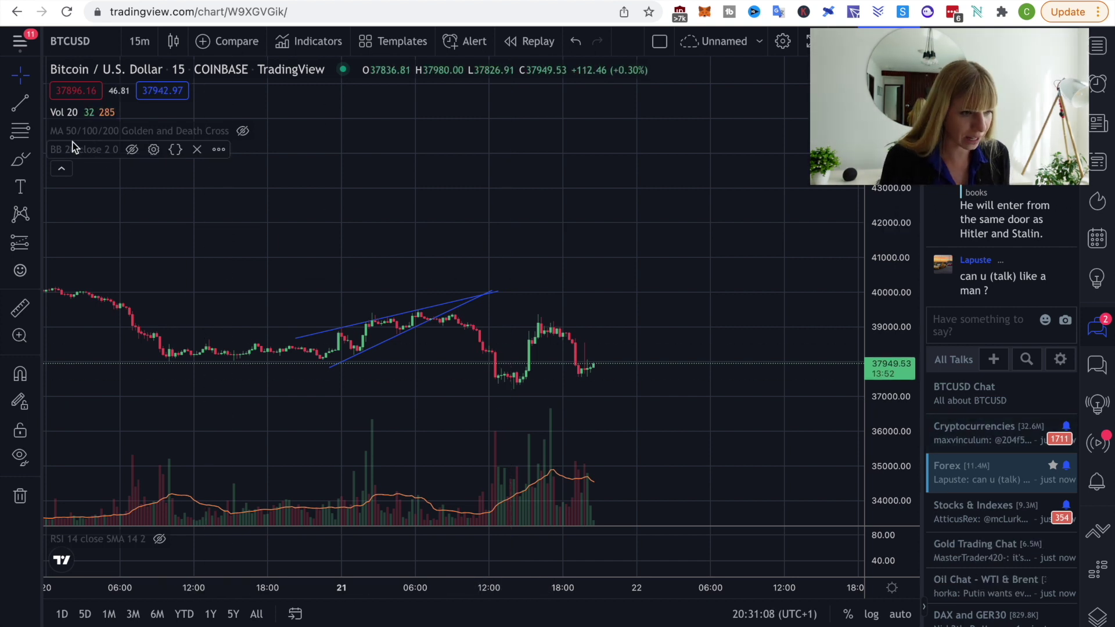
click(21, 103)
click(506, 298)
click(655, 362)
drag(655, 359, 481, 398)
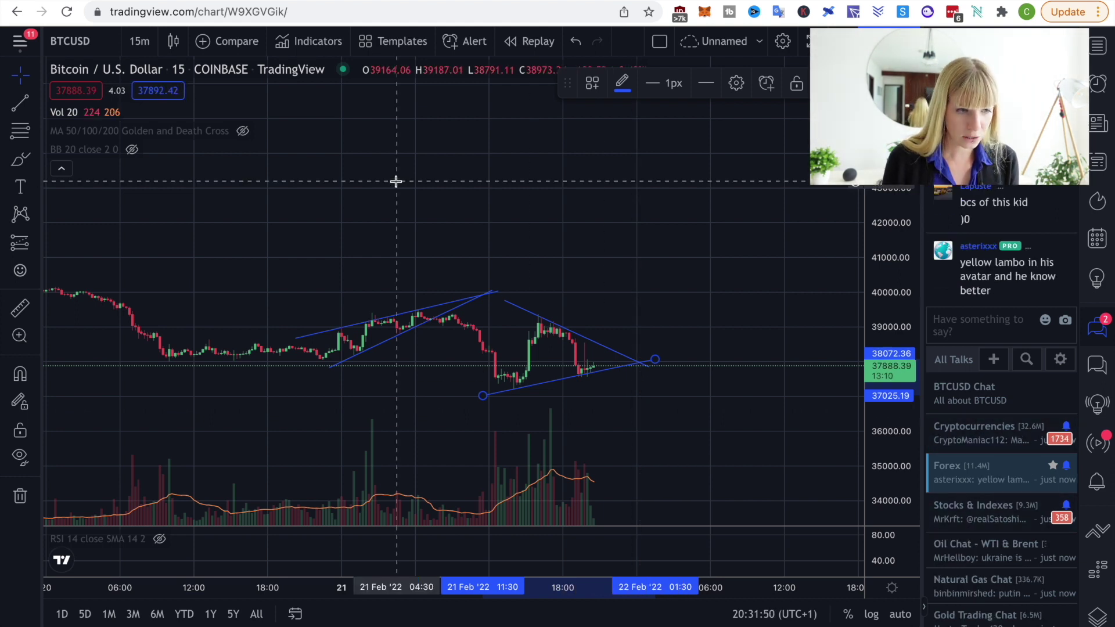
- Change the chart symbol to ETHUSD on Coinbase
click(71, 47)
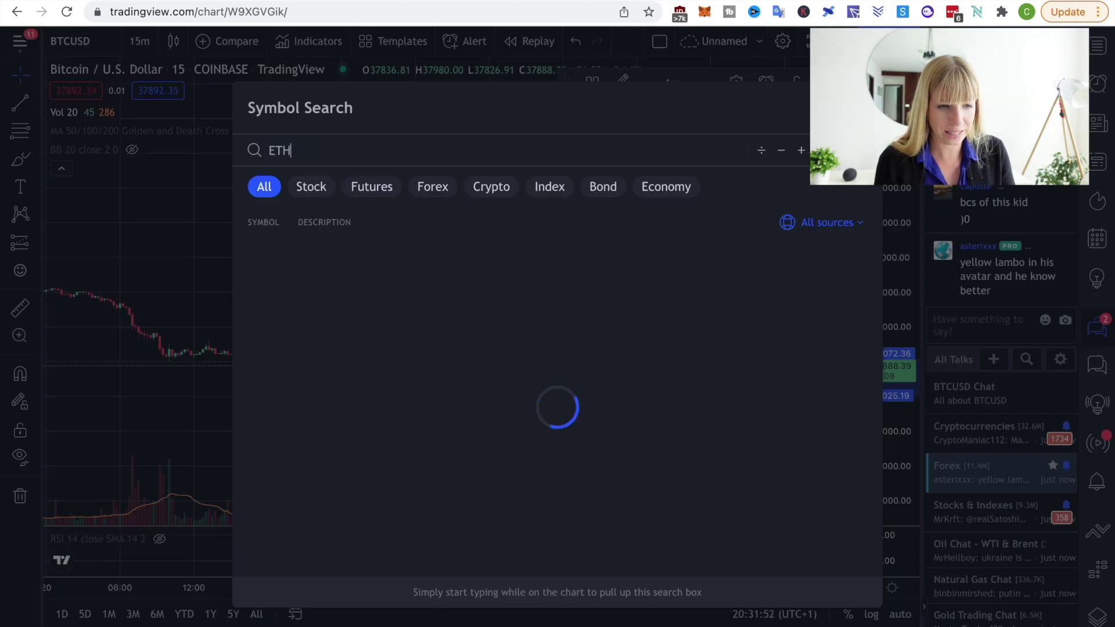
key(BackSpace)
key(BackSpace)
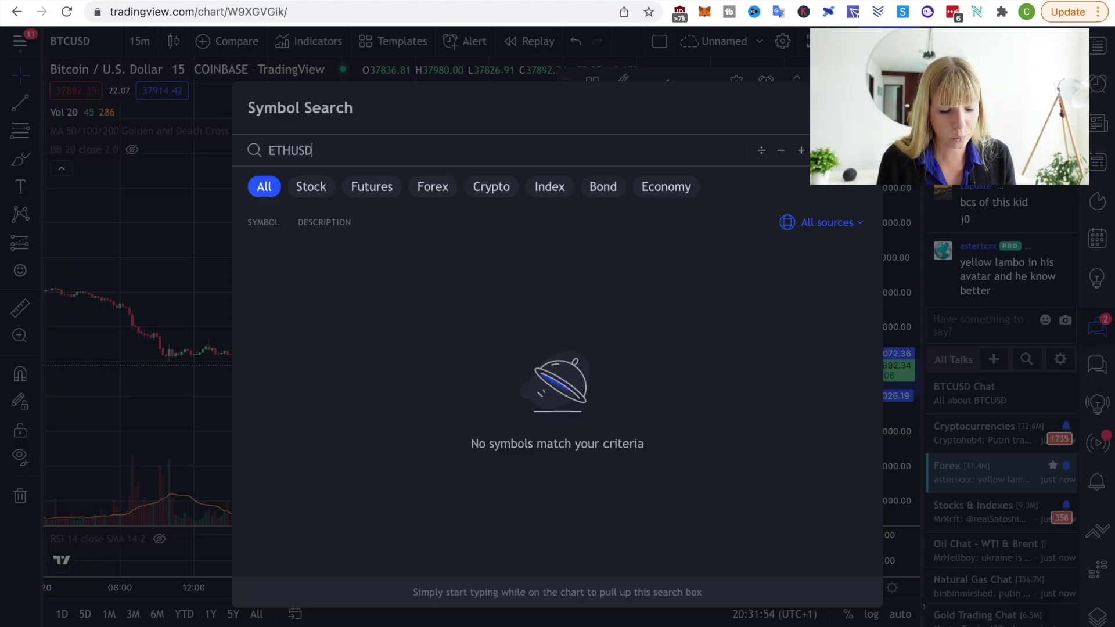
click(516, 256)
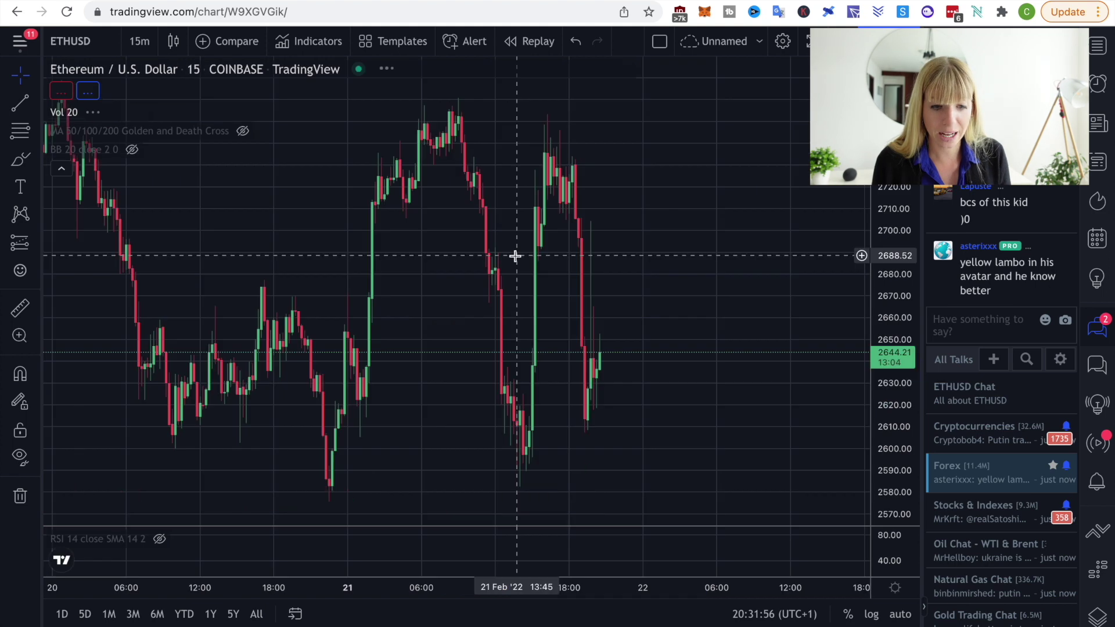
- Draw a symmetrical triangle around the latest ETHUSD swings, its lower trend line from about 2540 on 20 Feb to about 2665 on 22 Feb
scroll(729, 321, down, 3)
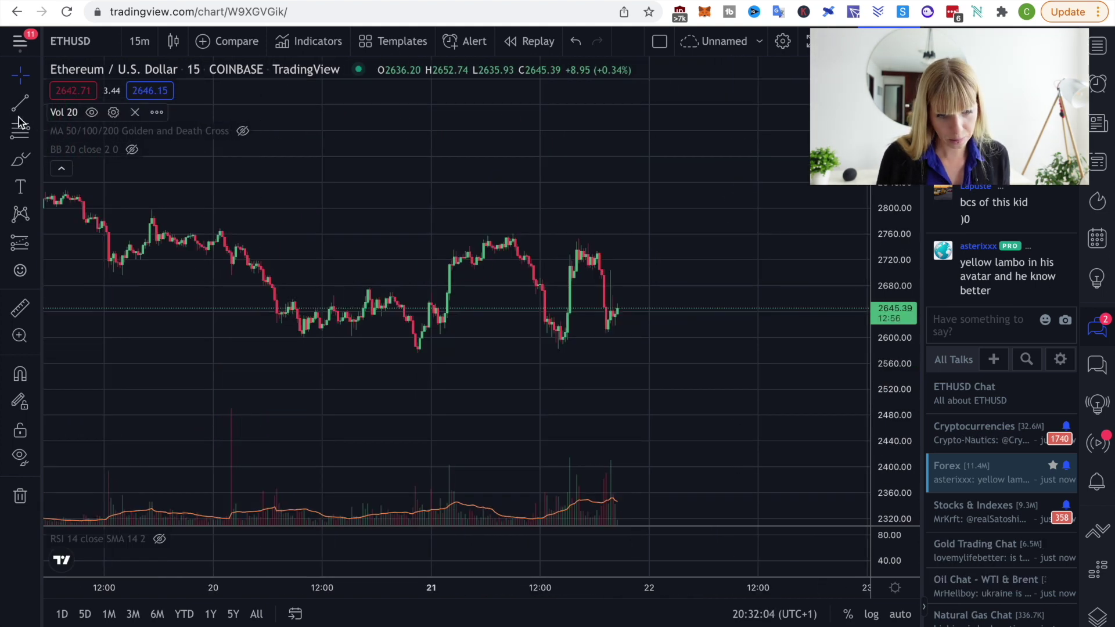
click(17, 106)
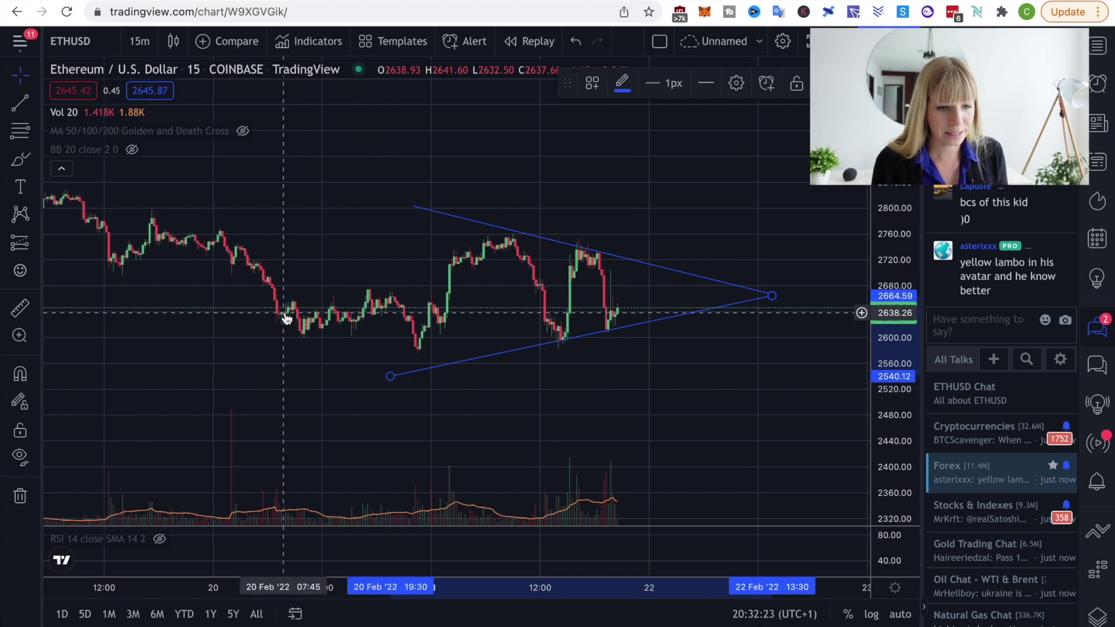
- Examine the ETHUSD price trend preceding the symmetrical triangle, going back through February 2022
scroll(282, 314, down, 5)
scroll(285, 315, down, 2)
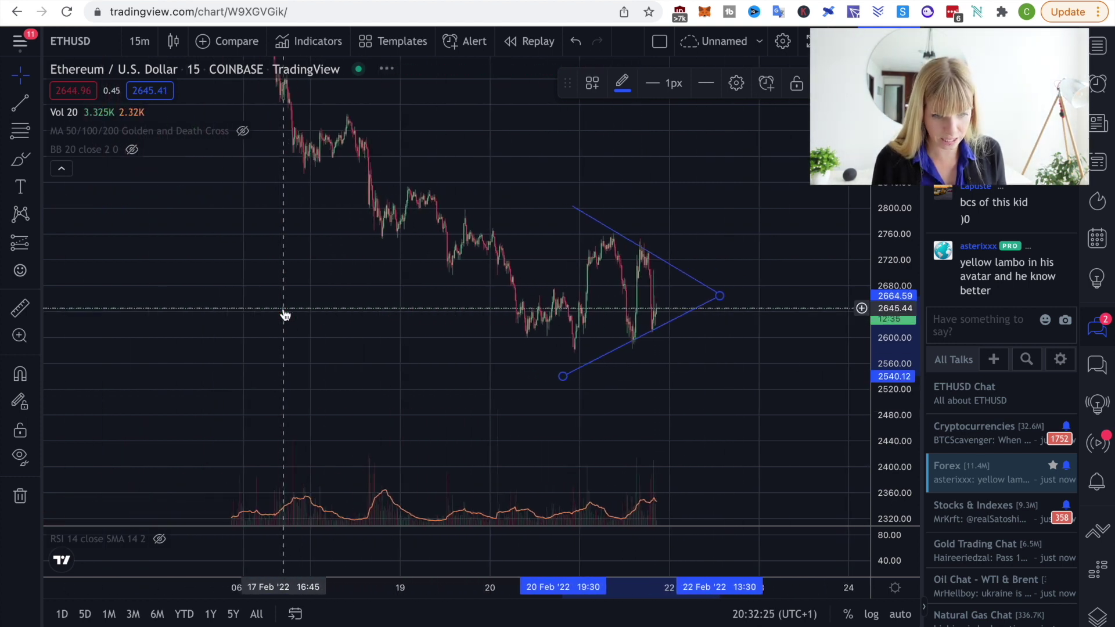
scroll(403, 338, left, 5)
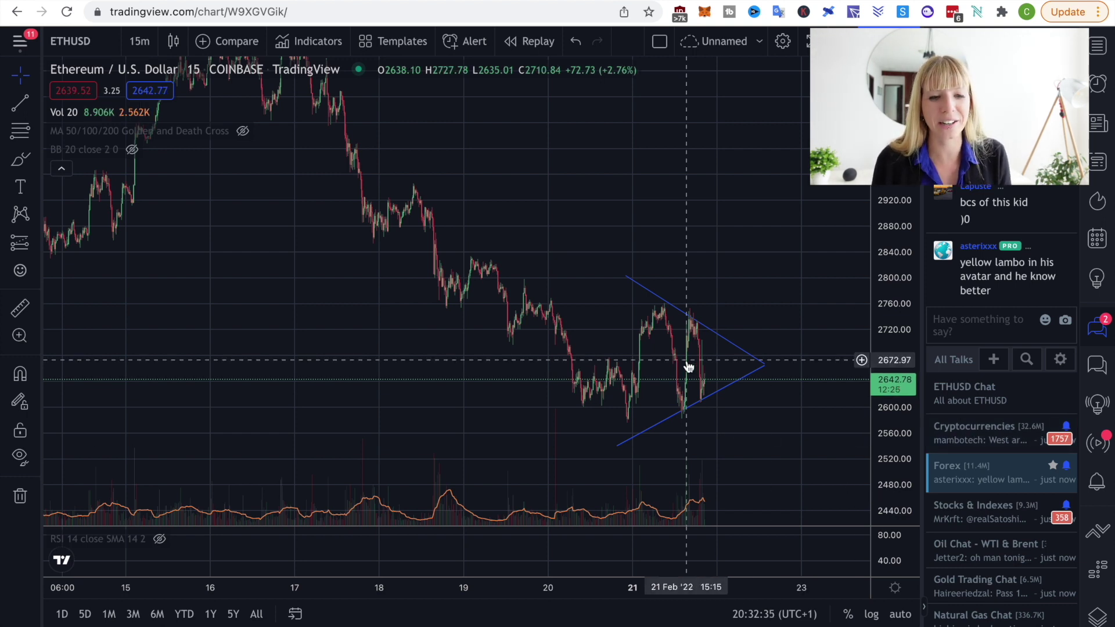
scroll(643, 224, down, 5)
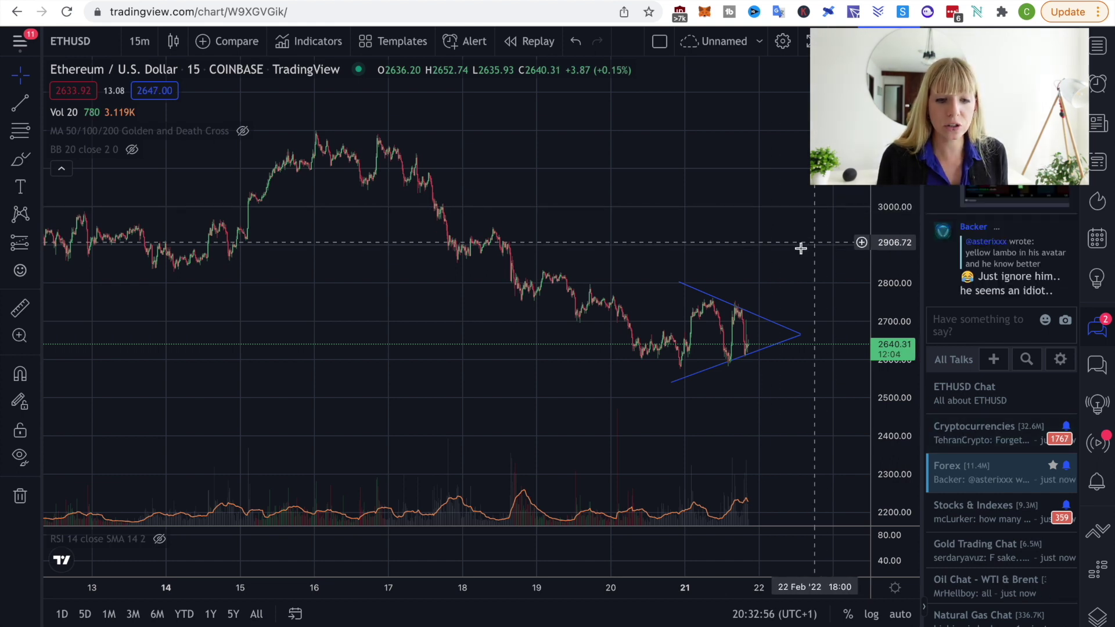
scroll(779, 254, down, 3)
scroll(780, 256, down, 3)
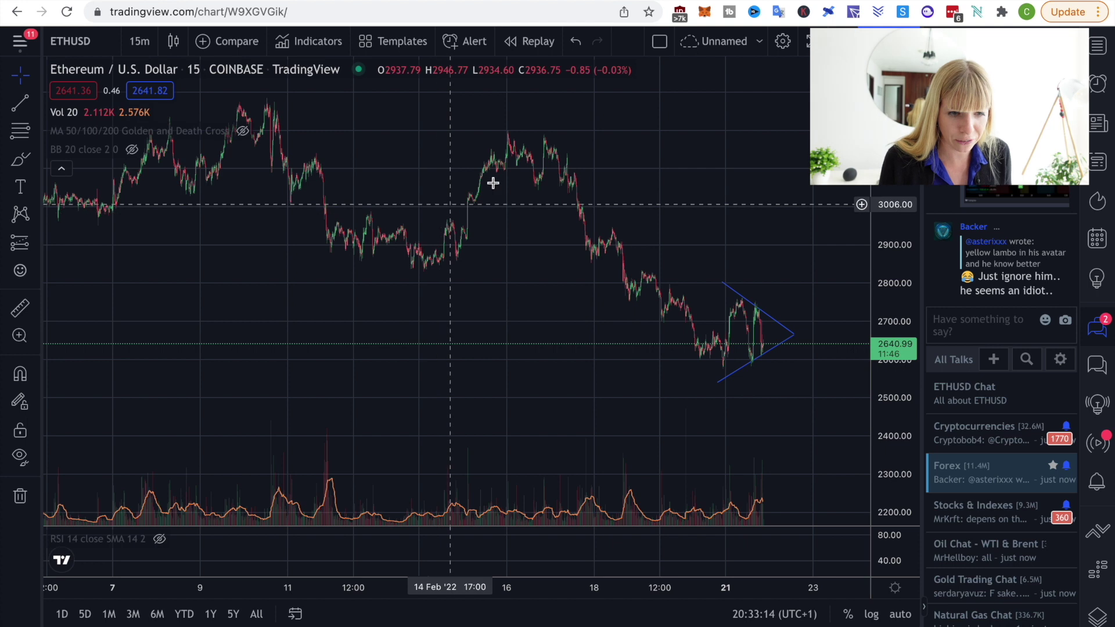
scroll(373, 230, left, 5)
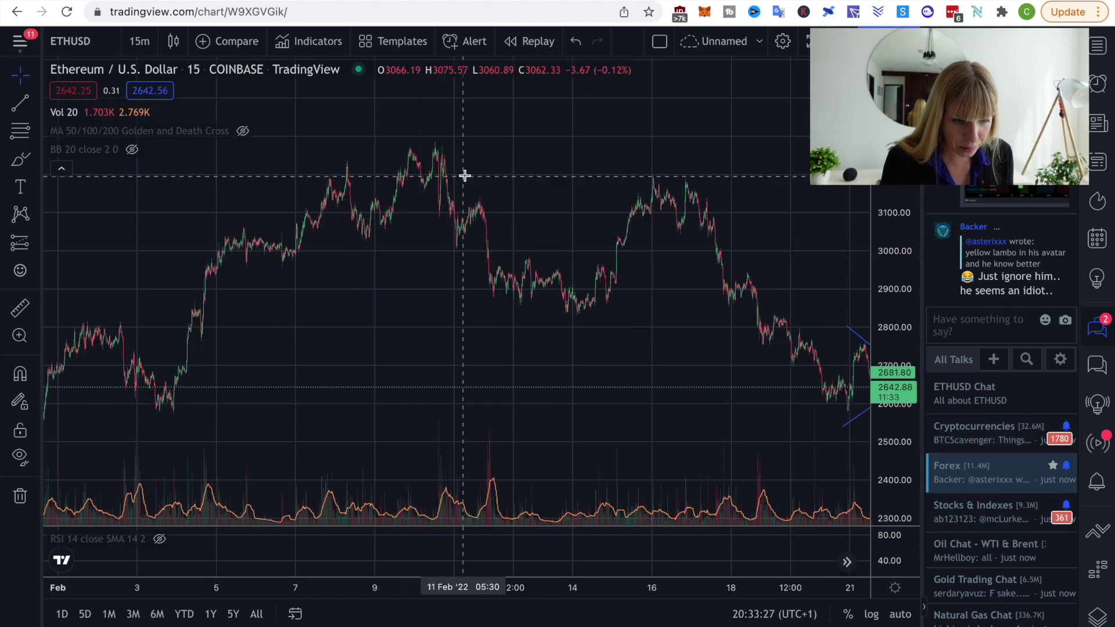